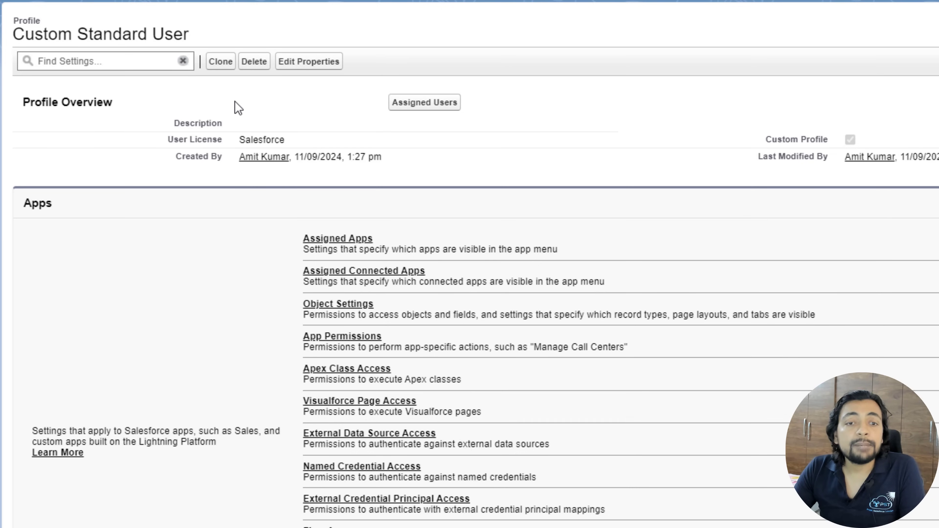
# Open the Accounts object settings of the Custom Standard User profile and examine the object and field permission sections.
pyautogui.scroll(-8, 384, 239)
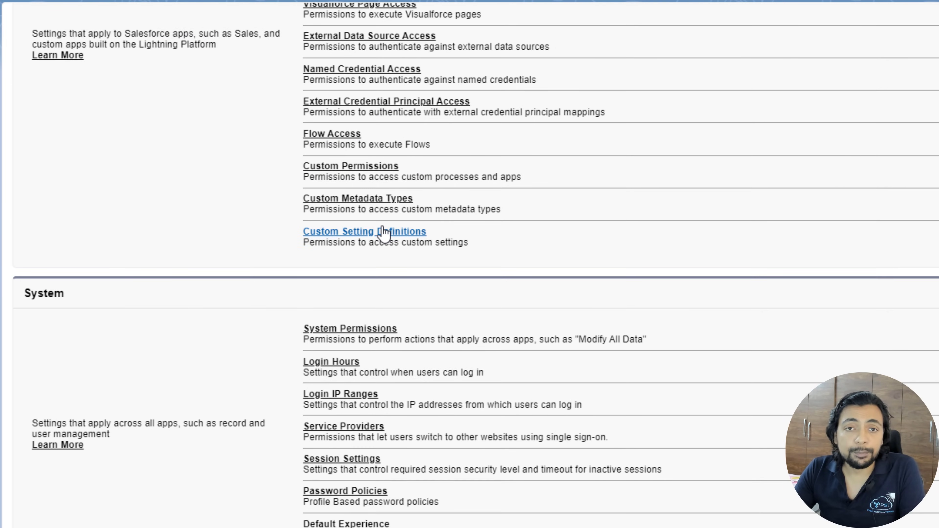
pyautogui.scroll(10, 384, 233)
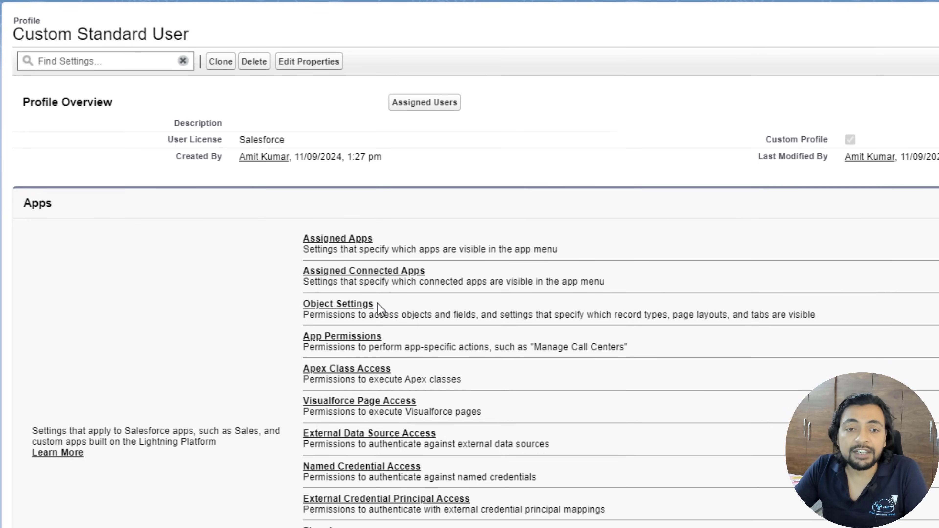
pyautogui.click(337, 305)
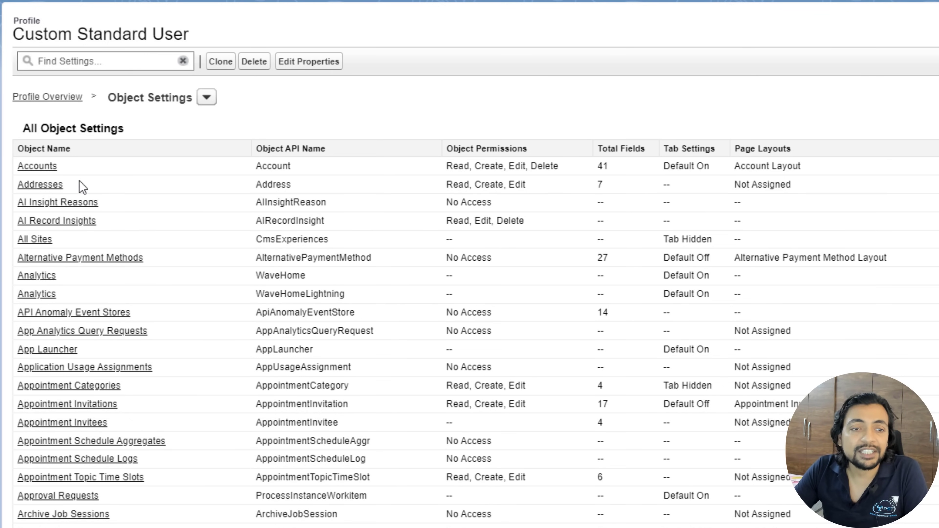
pyautogui.click(37, 166)
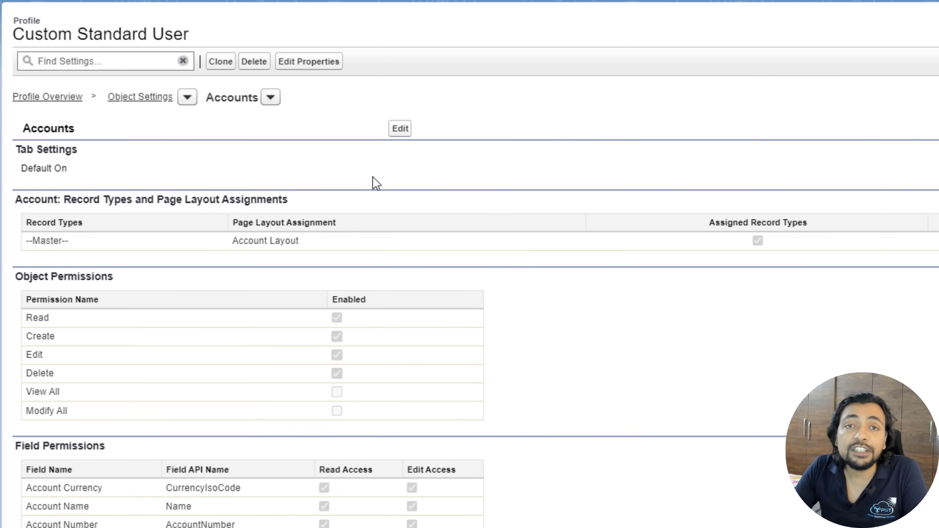
pyautogui.moveTo(107, 276); pyautogui.dragTo(15, 277)
pyautogui.moveTo(100, 447); pyautogui.dragTo(16, 446)
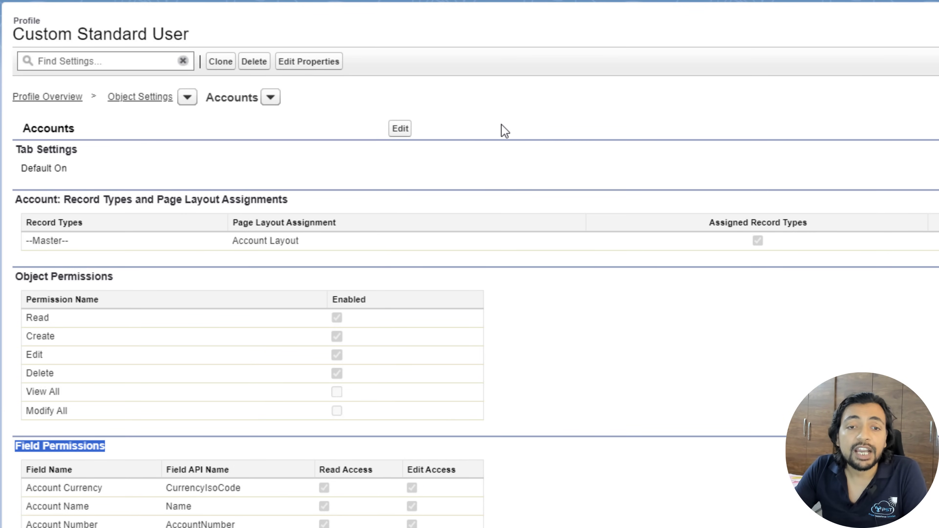
# Try toggling the Create, Edit and Delete object permissions for Accounts, and discard the edits after reviewing the field permissions.
pyautogui.click(401, 129)
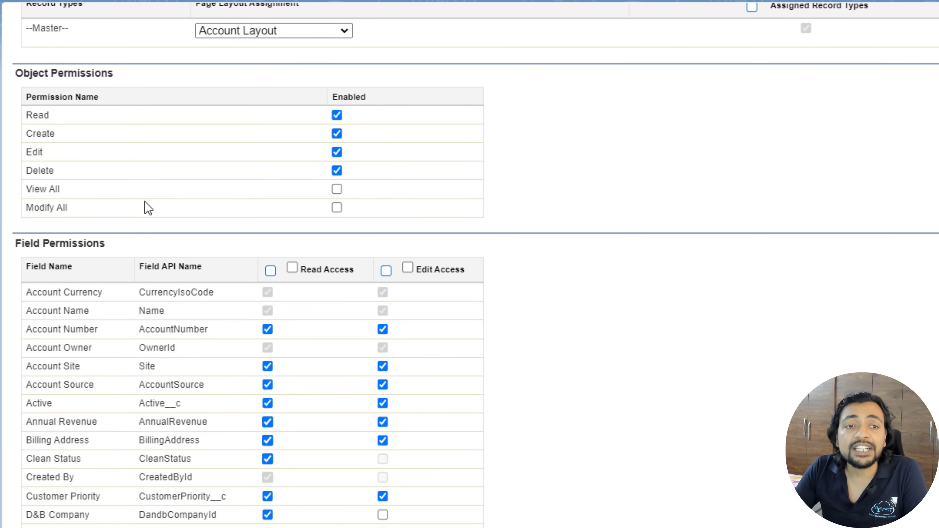
pyautogui.click(336, 133)
pyautogui.click(337, 134)
pyautogui.click(337, 153)
pyautogui.click(336, 171)
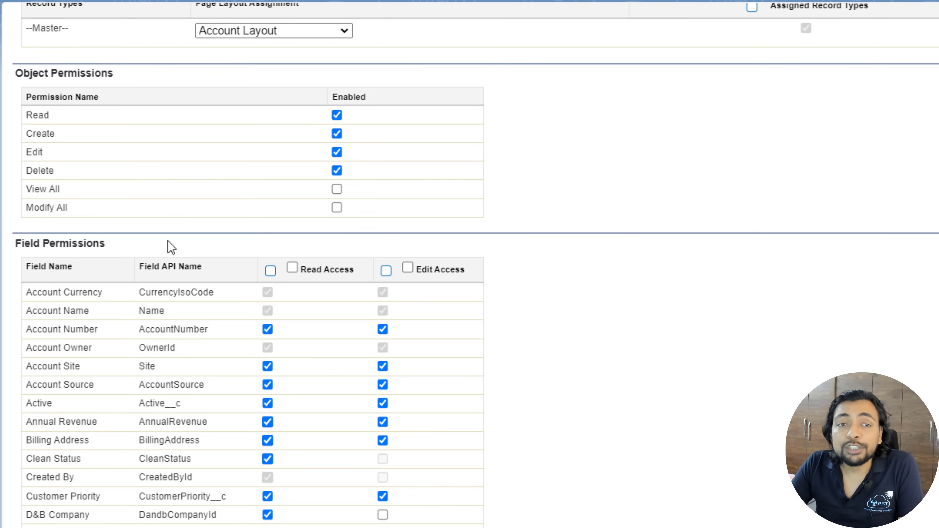
pyautogui.scroll(-2, 196, 163)
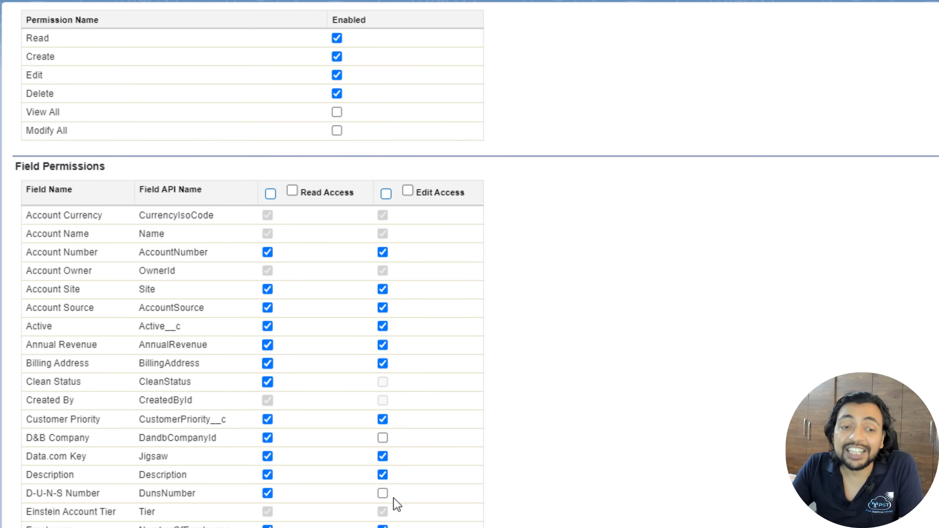
pyautogui.scroll(-1, 281, 315)
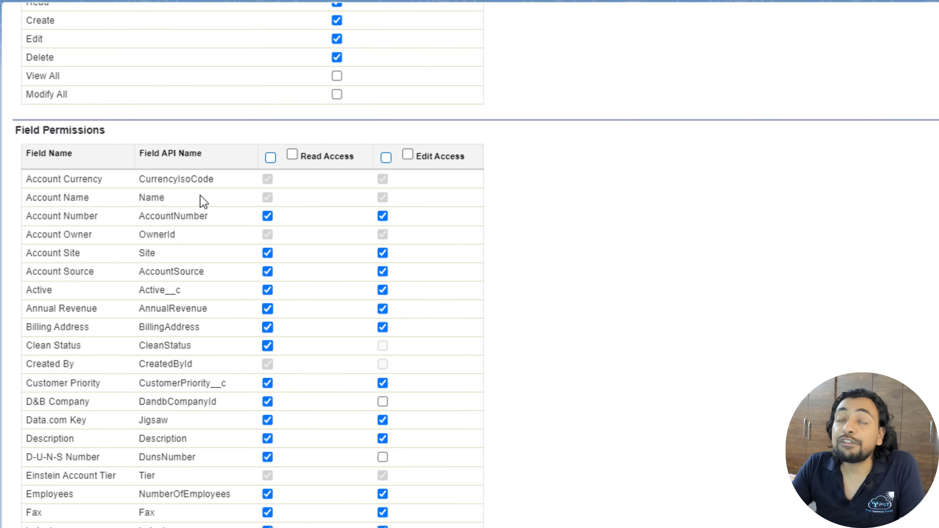
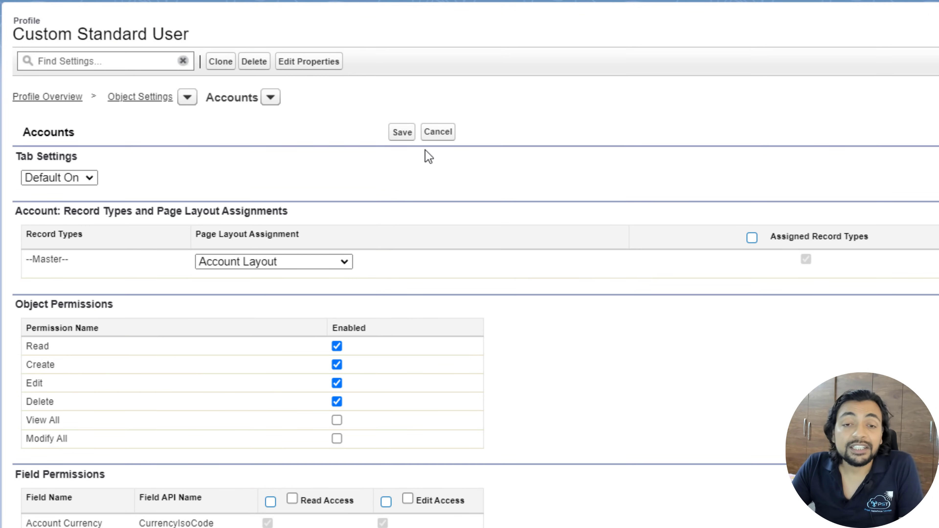
pyautogui.click(437, 132)
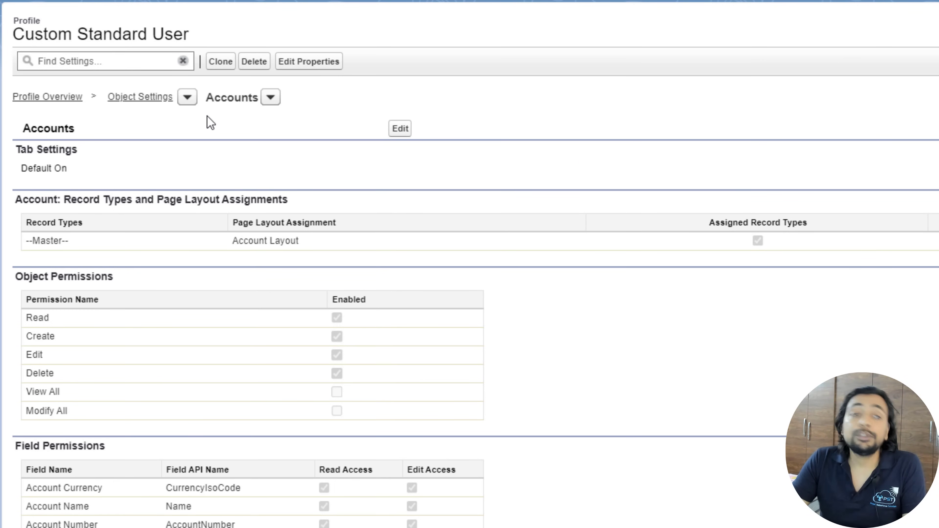
# View the users assigned to the Custom Standard User profile and check the user license choices on a new user form.
pyautogui.click(55, 96)
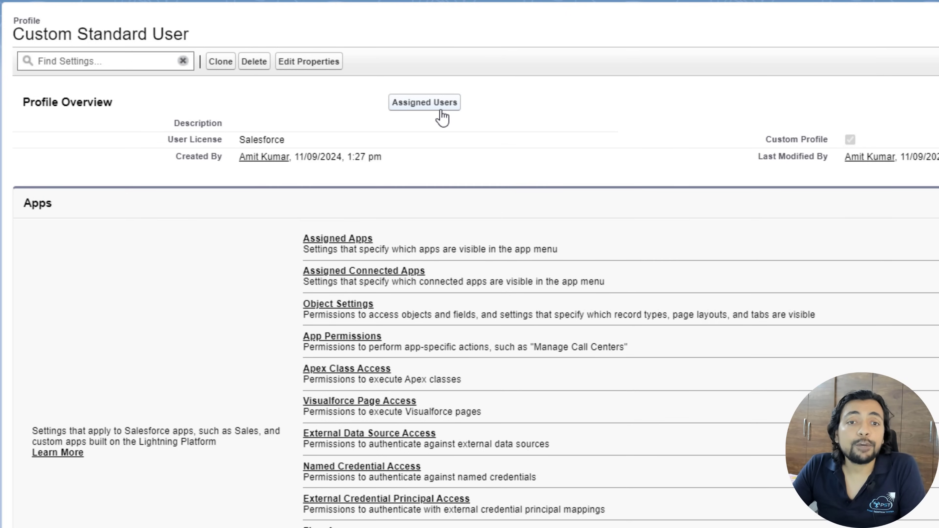
pyautogui.click(440, 112)
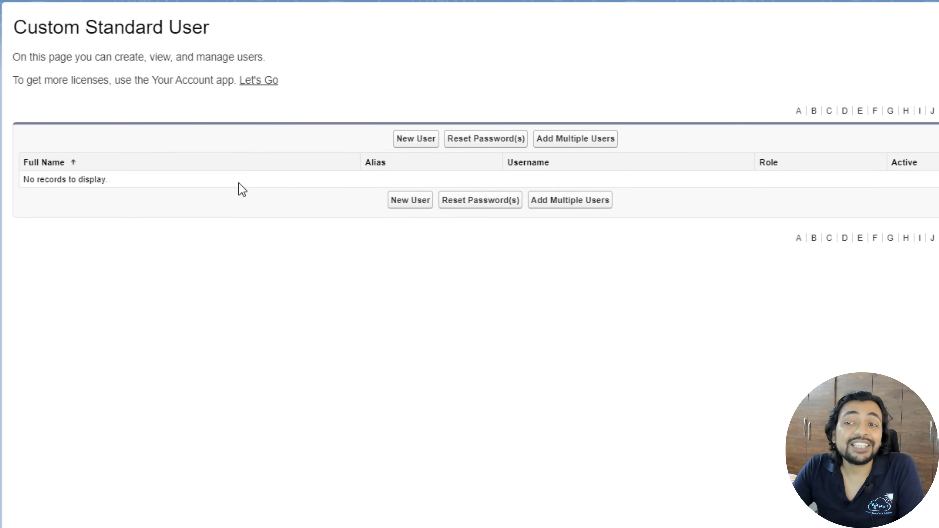
pyautogui.click(425, 141)
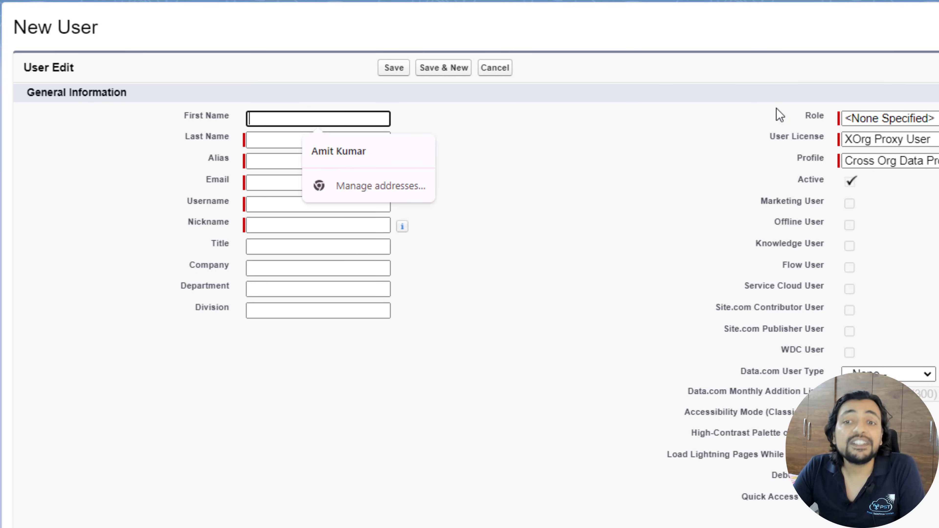
pyautogui.click(918, 140)
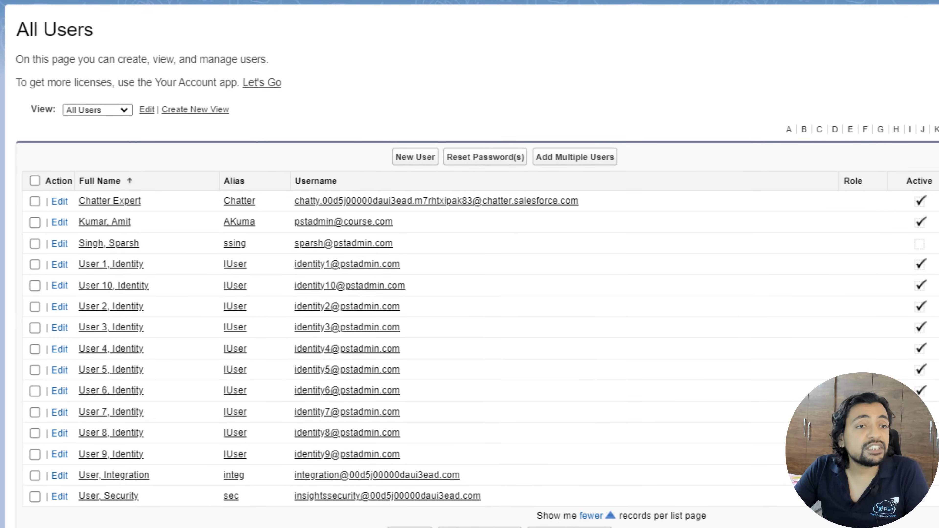
# Find Permission Sets in Setup and create a permission set labelled "Standard User Permission Set" with the license left at None.
pyautogui.write('Permission')
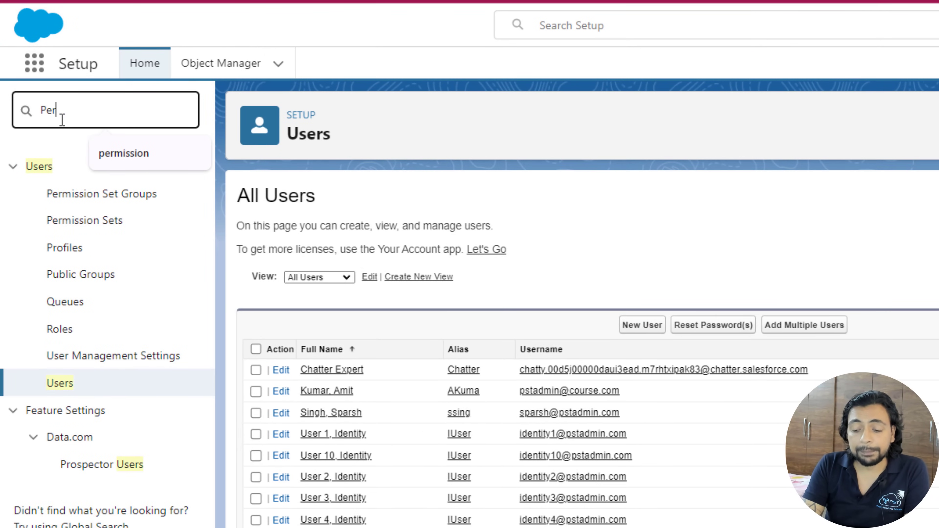
pyautogui.click(121, 224)
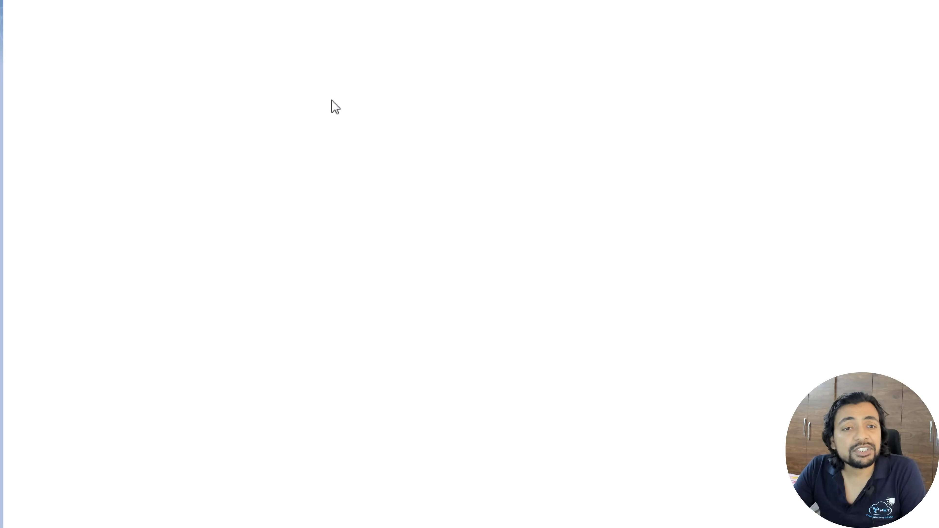
pyautogui.write('Stan')
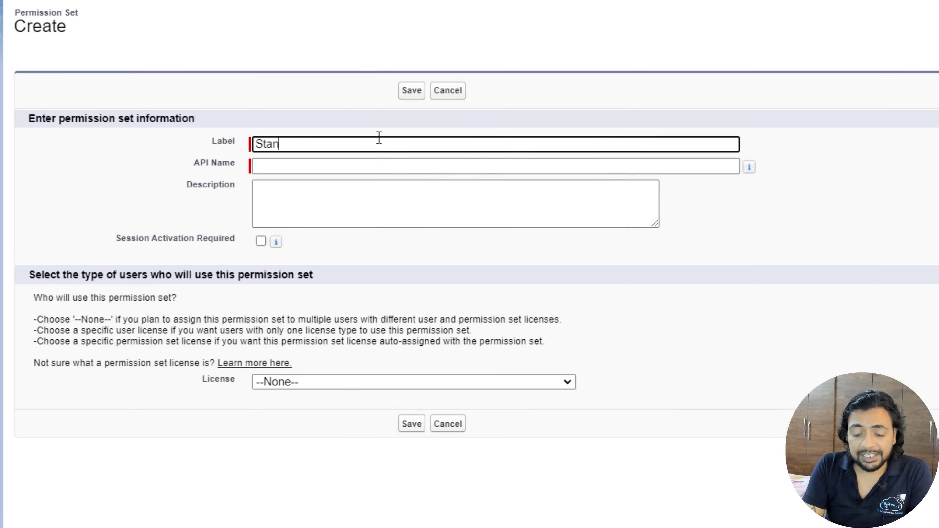
pyautogui.write('dard User Permissi')
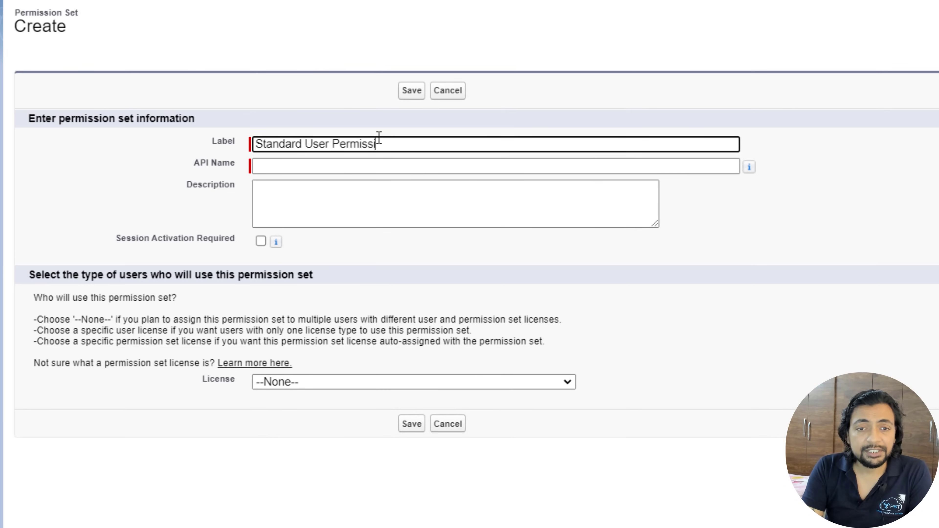
pyautogui.write('on Set')
pyautogui.click(361, 204)
pyautogui.click(353, 421)
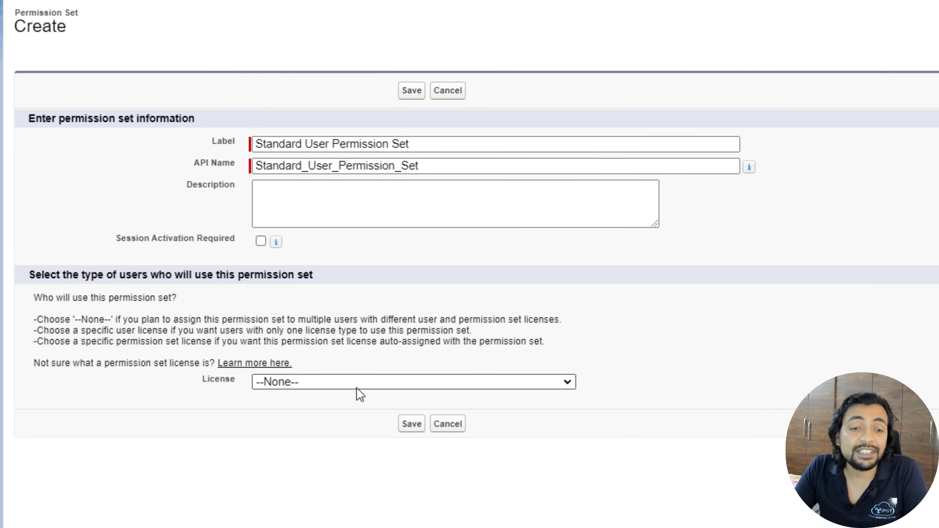
pyautogui.click(412, 425)
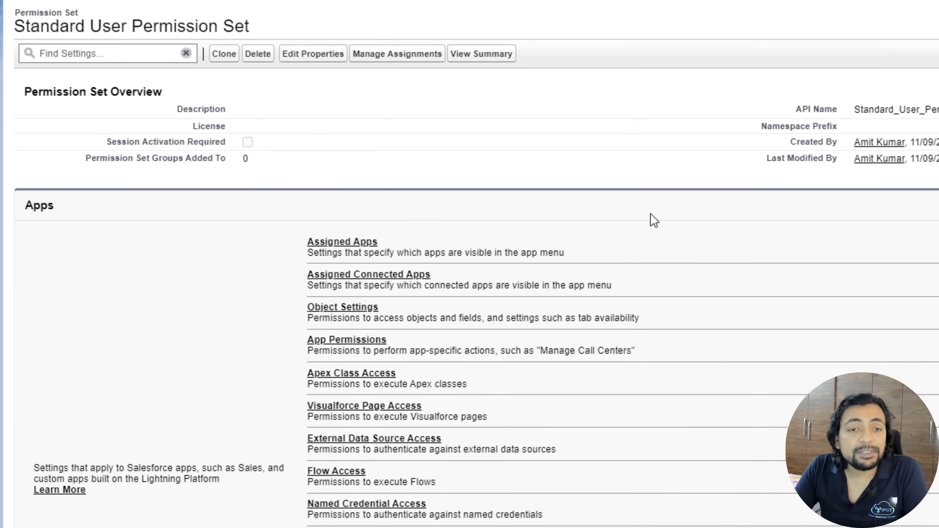
# Review the new permission set's object settings, and start assigning the set to the System Administrator user with no expiration date.
pyautogui.click(356, 307)
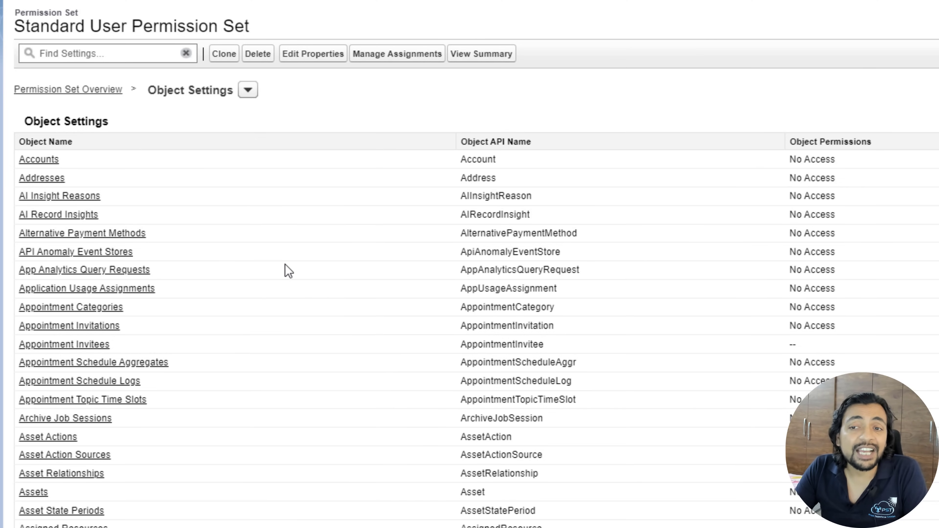
pyautogui.click(101, 91)
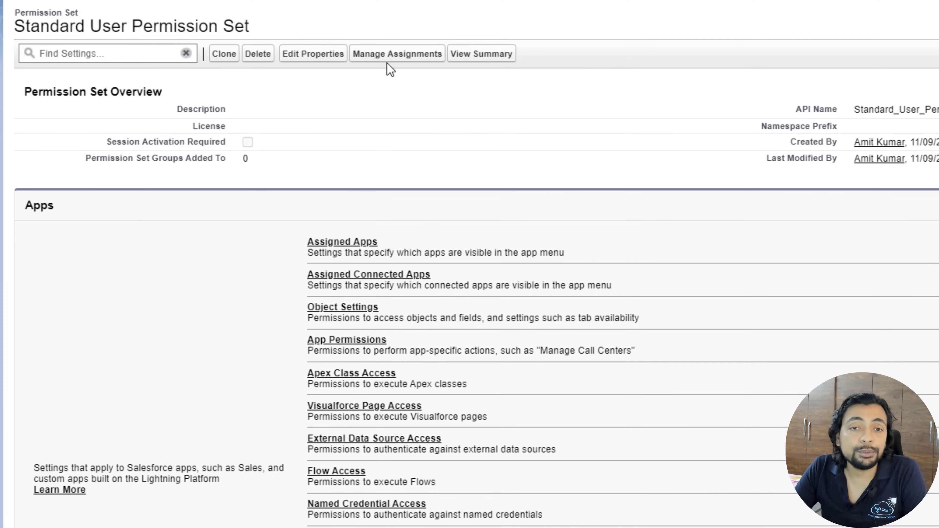
pyautogui.click(392, 55)
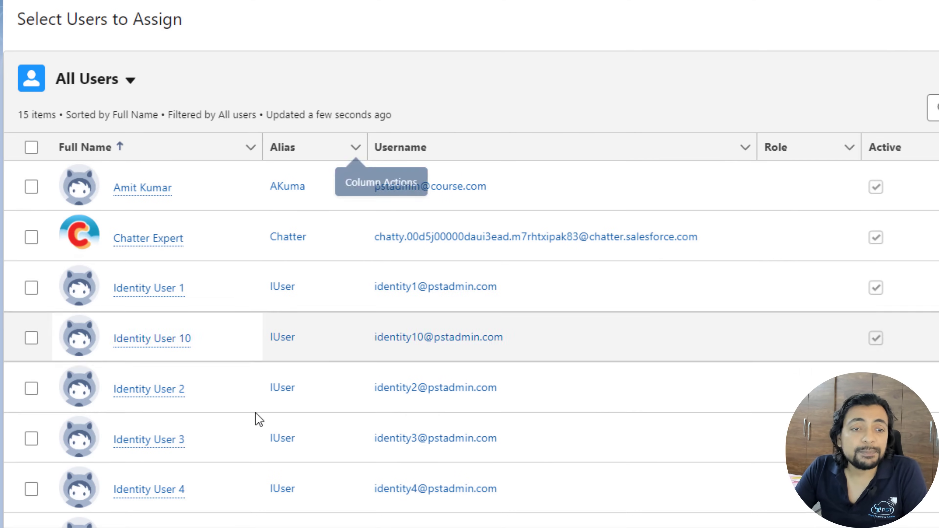
pyautogui.click(32, 186)
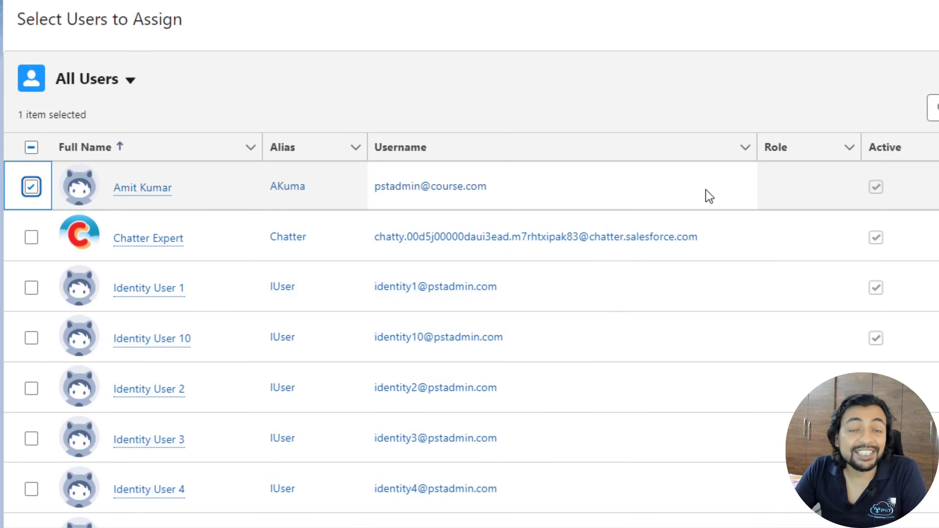
pyautogui.click(933, 108)
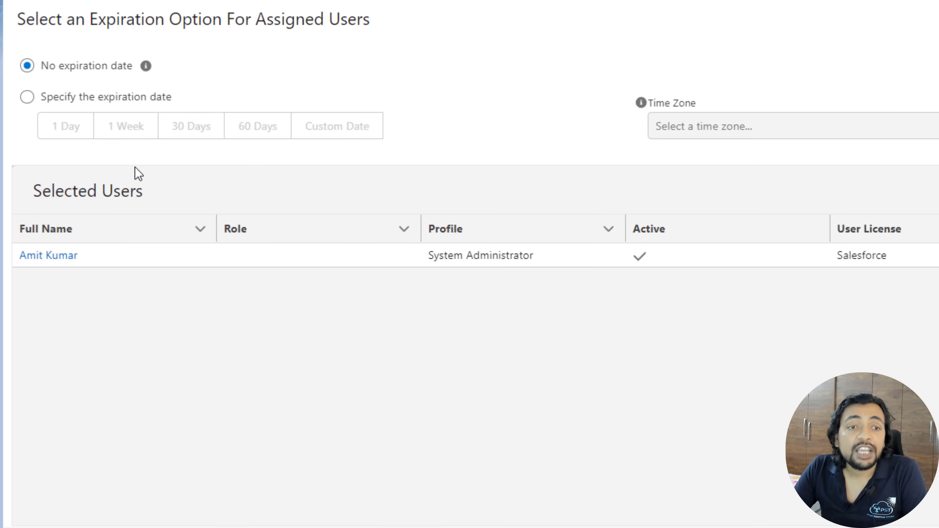
pyautogui.click(74, 101)
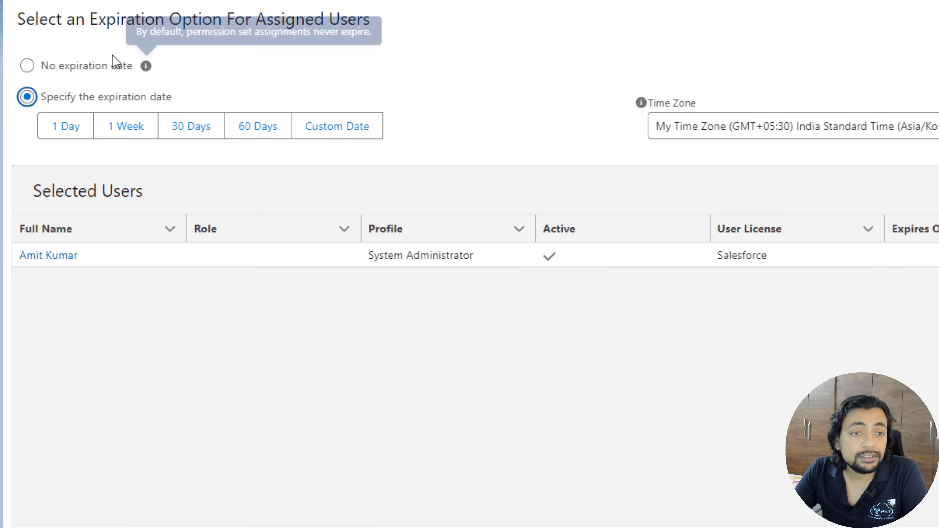
pyautogui.click(52, 73)
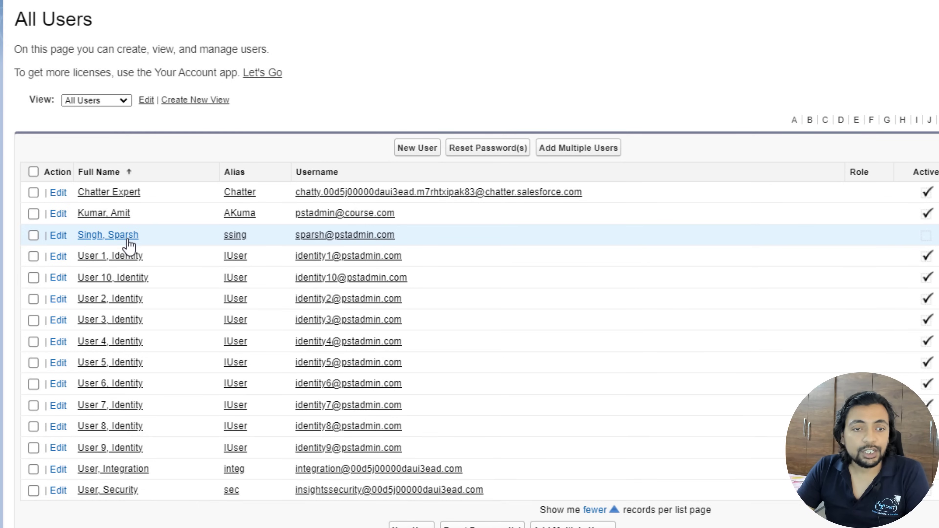
# Open the inactive user in the All Users list, set the profile to Custom Standard User and save the record.
pyautogui.click(126, 236)
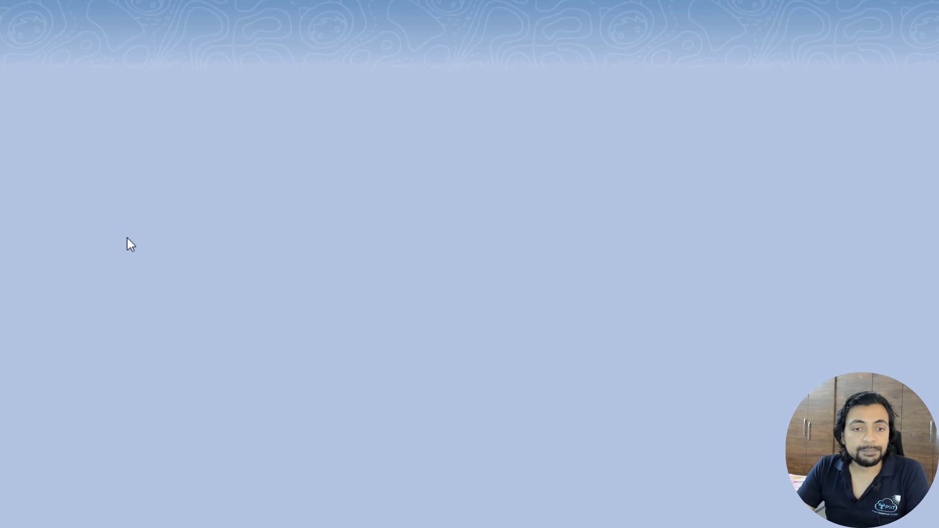
pyautogui.click(403, 108)
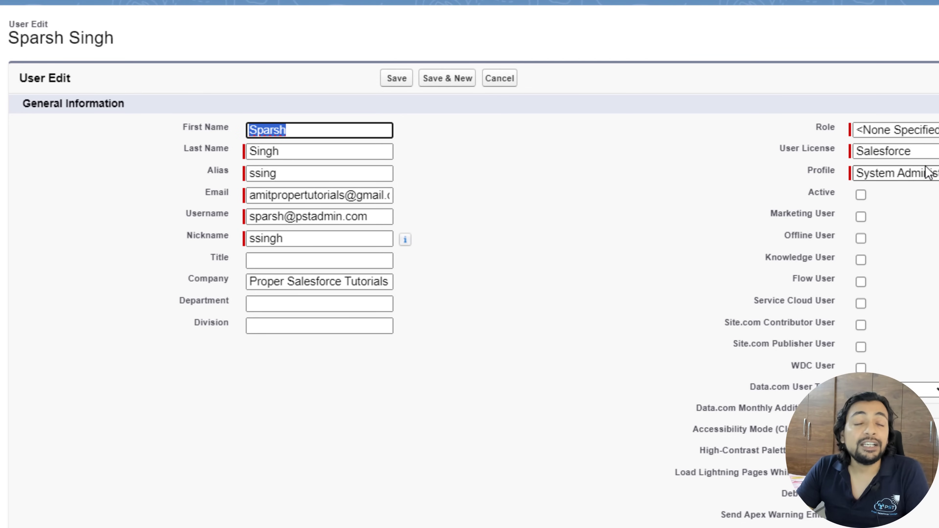
pyautogui.click(929, 182)
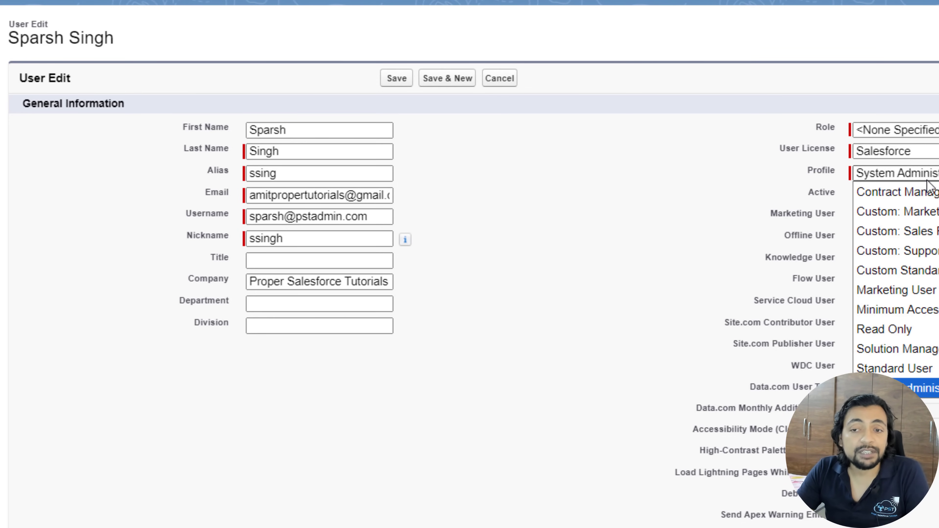
pyautogui.click(931, 272)
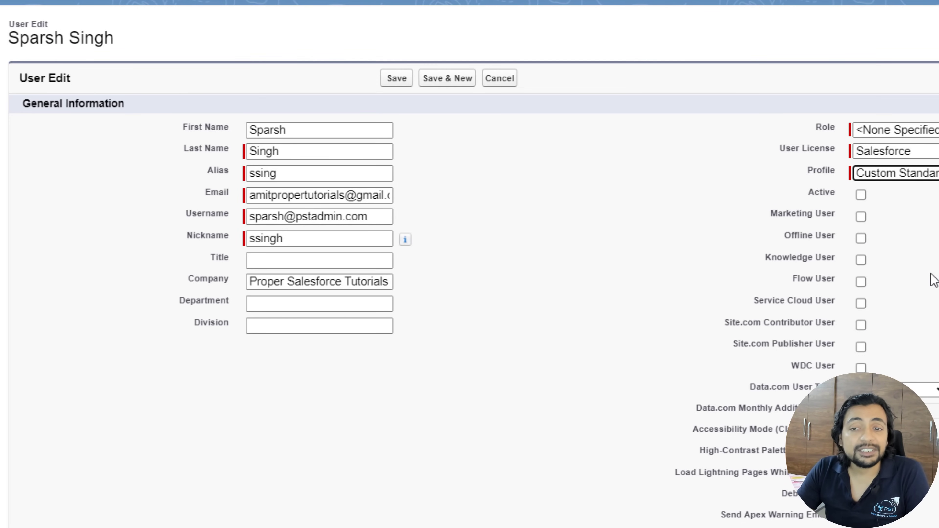
pyautogui.click(402, 82)
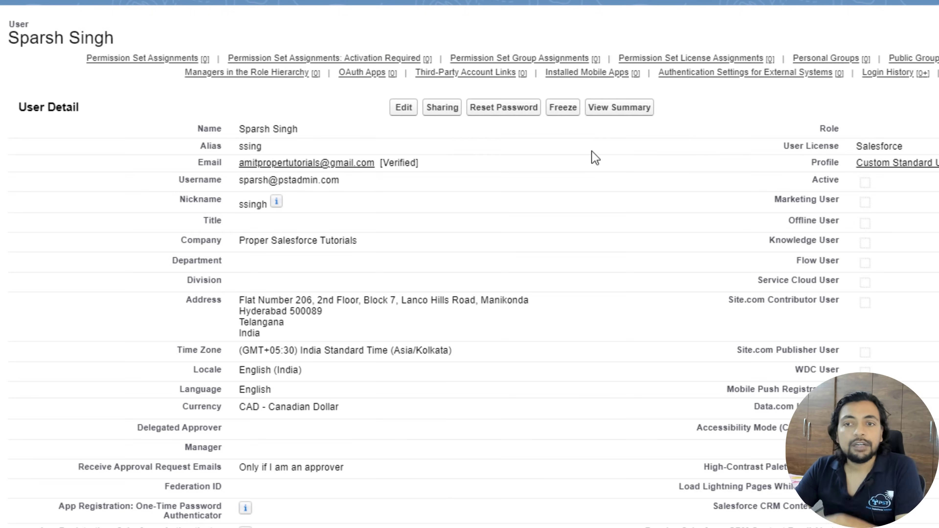
# Mark the inactive user's record as Active, save it, and open its permission set assignments for editing.
pyautogui.click(403, 106)
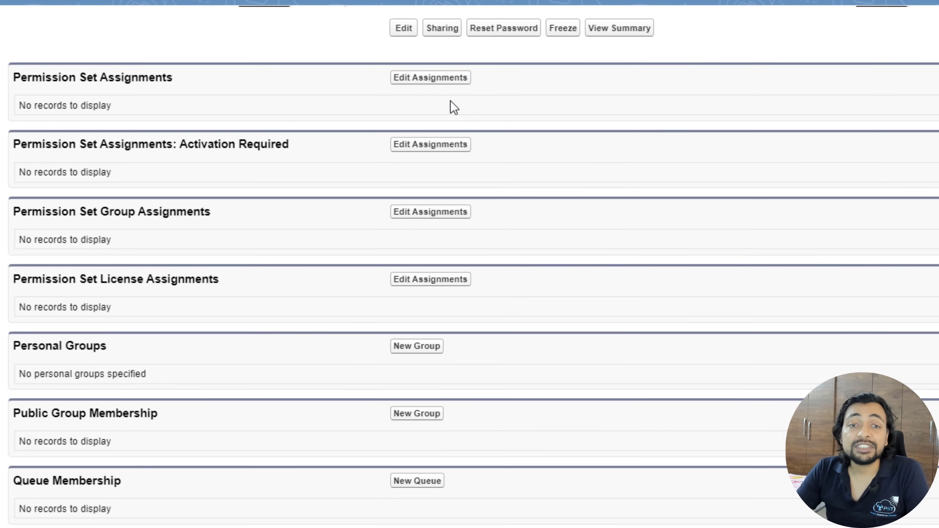
pyautogui.scroll(15, 448, 116)
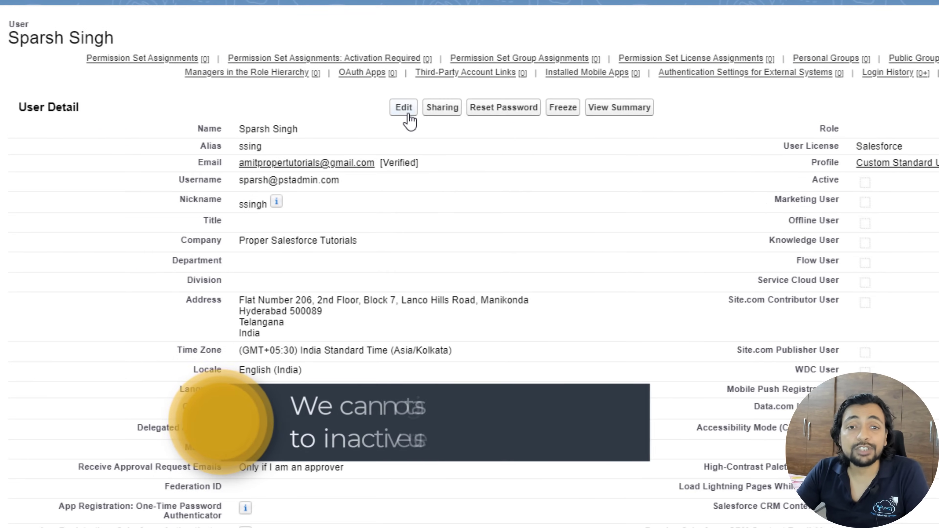
pyautogui.click(404, 108)
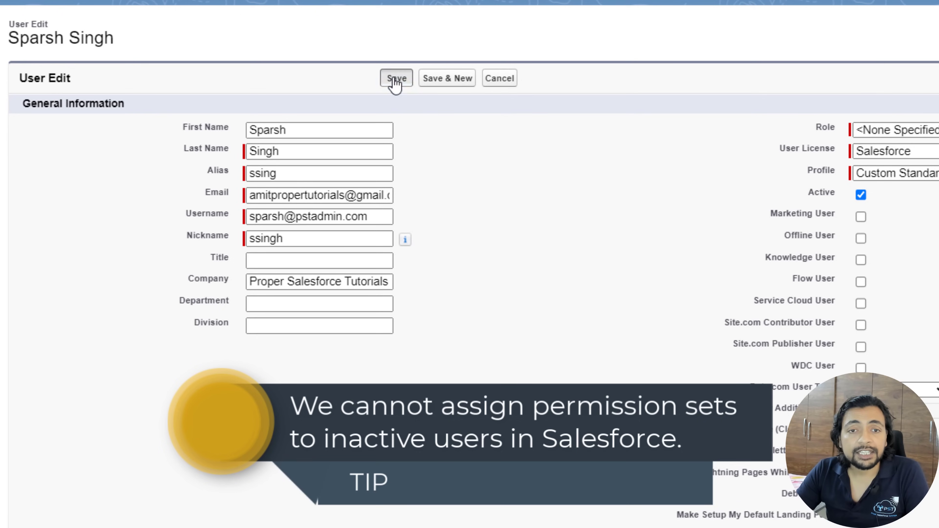
pyautogui.click(395, 79)
pyautogui.scroll(-15, 384, 196)
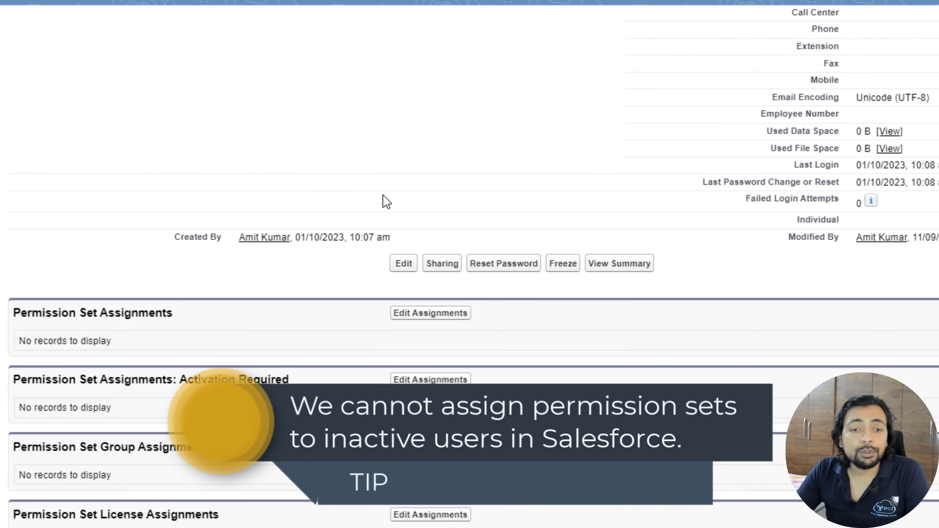
pyautogui.click(429, 313)
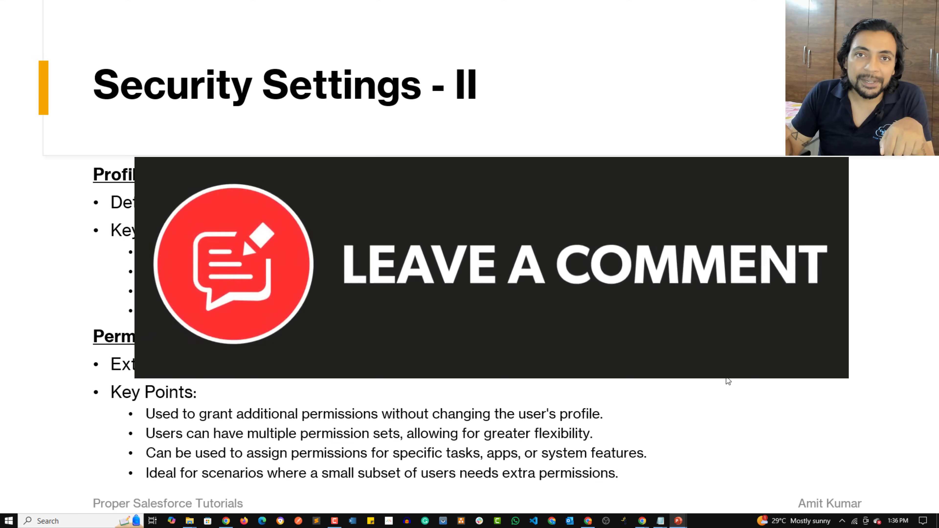
pyautogui.press('Right')
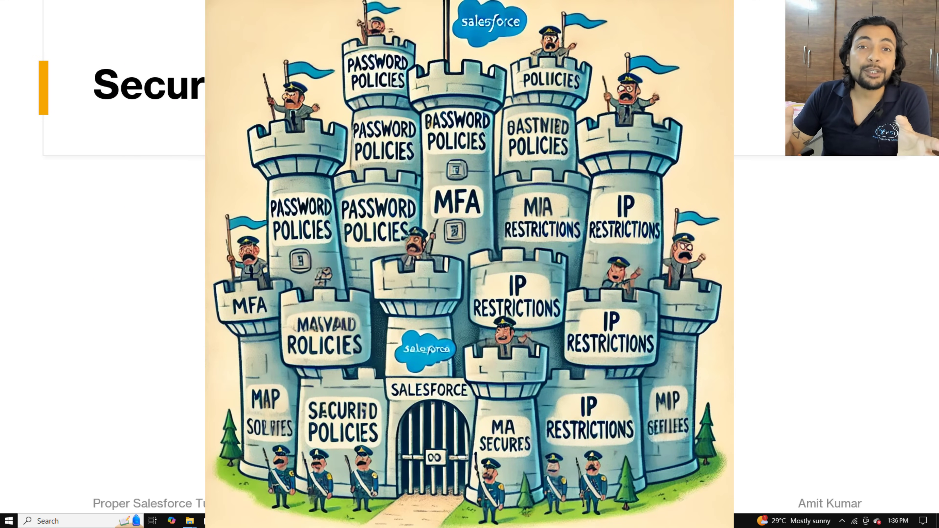
pyautogui.press('Right')
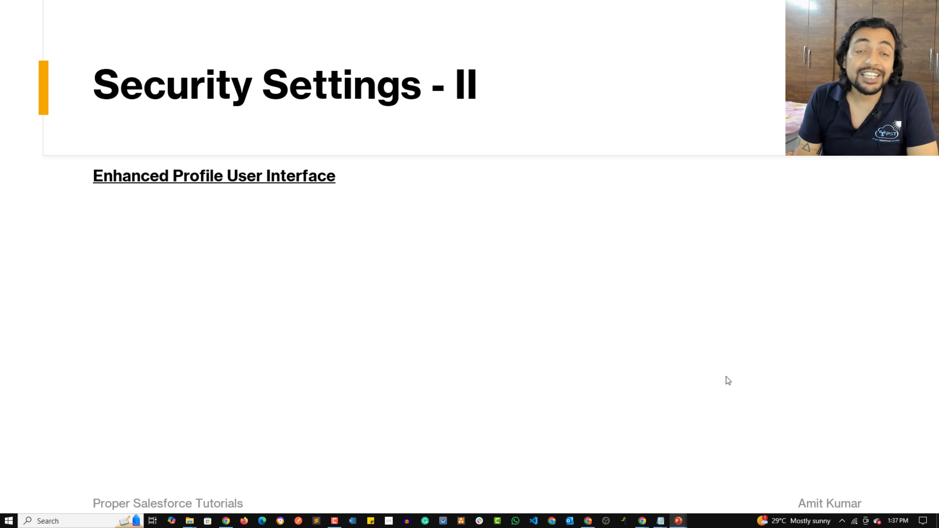
pyautogui.press('Right')
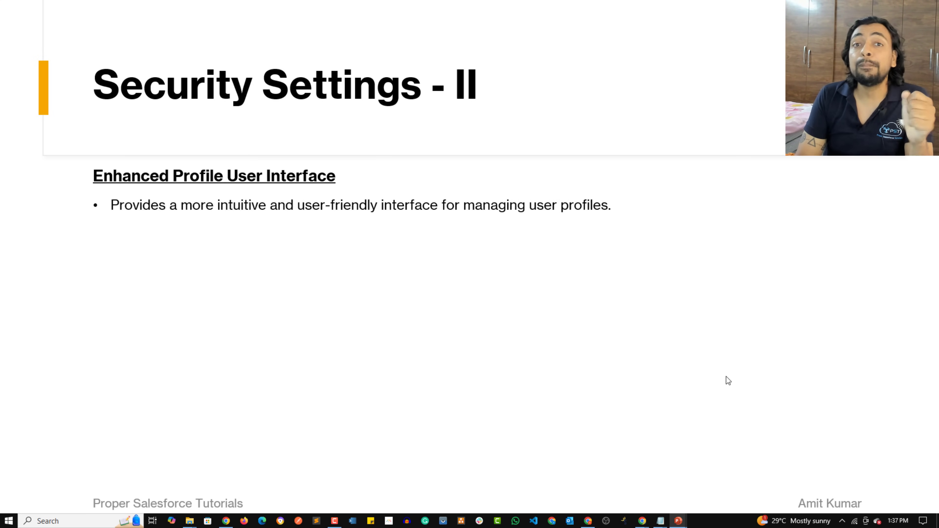
pyautogui.press('Right')
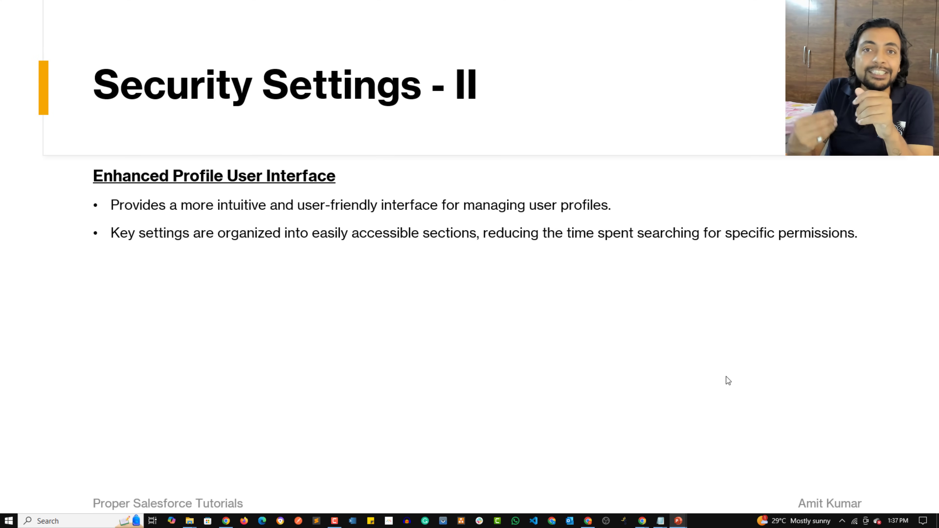
pyautogui.press('Right')
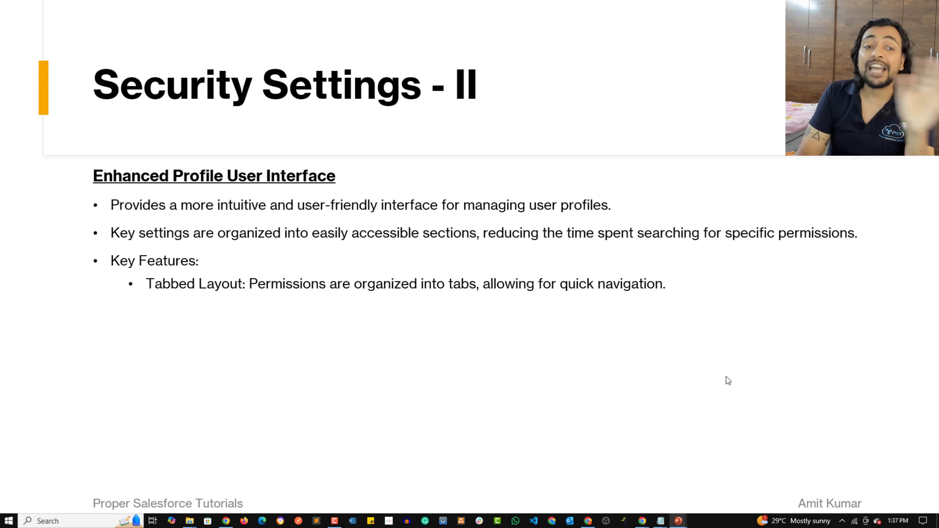
pyautogui.press('Right')
pyautogui.press('Right')
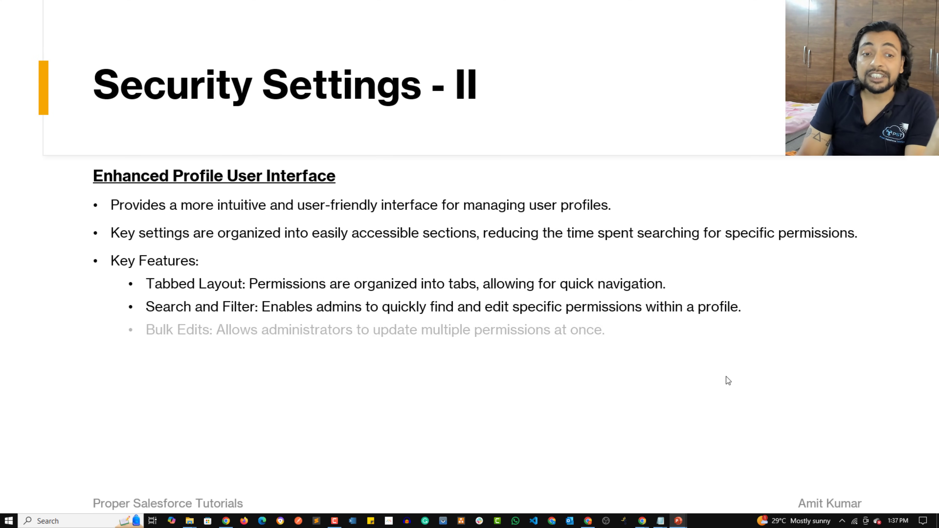
pyautogui.press('Right')
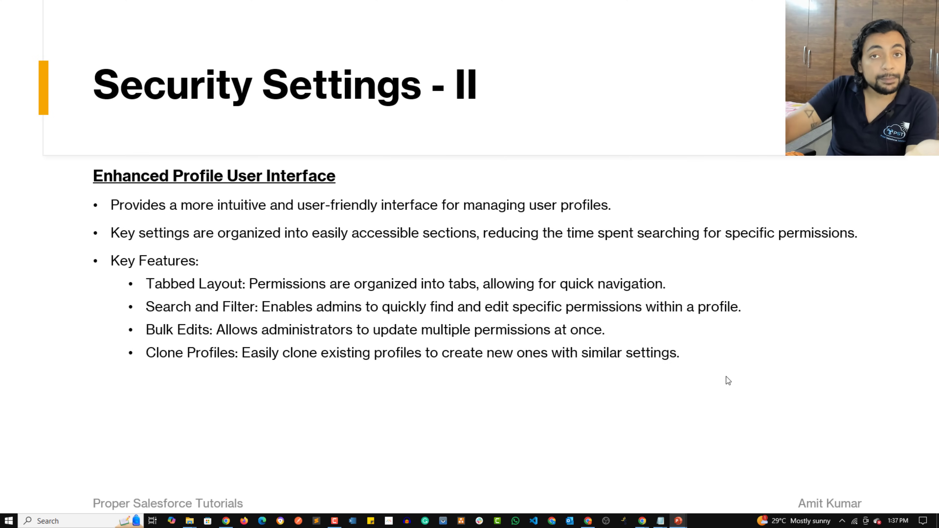
pyautogui.press('Right')
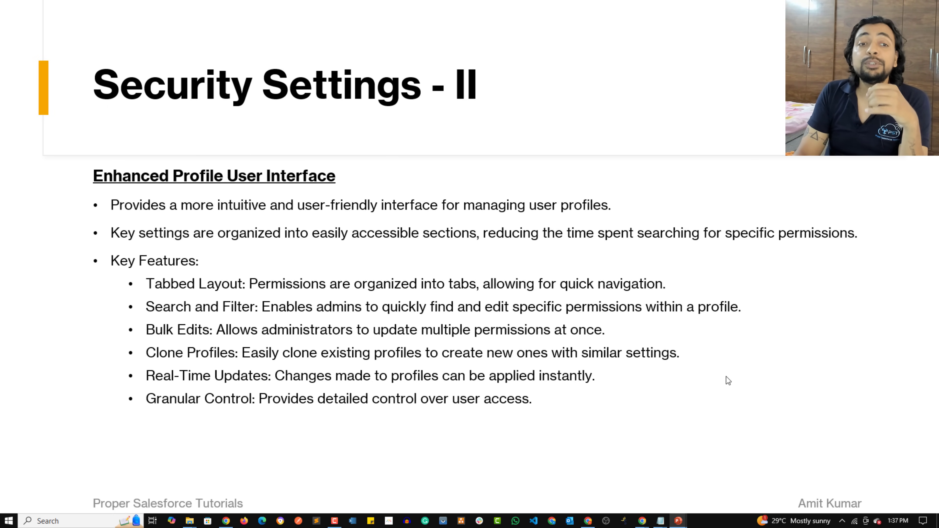
pyautogui.press('Right')
pyautogui.press('Right')
pyautogui.press('Left')
pyautogui.press('Right')
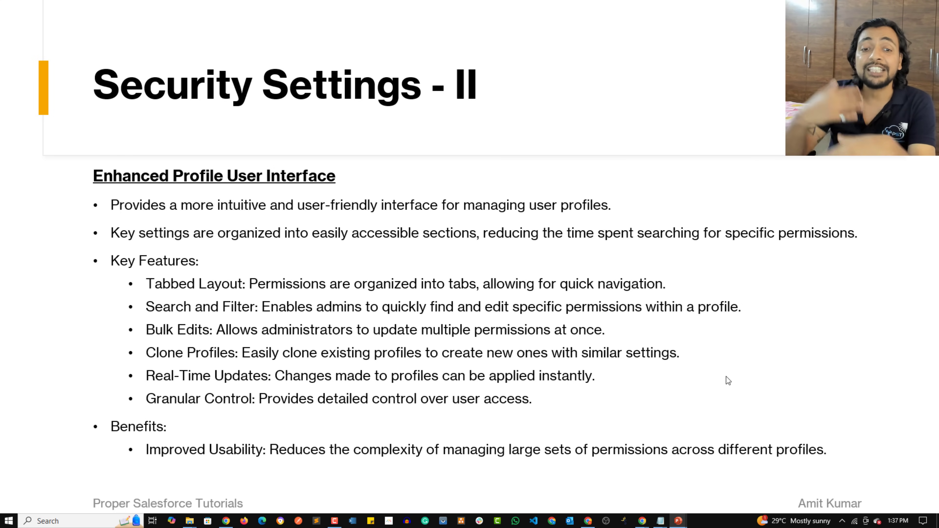
pyautogui.press('Right')
pyautogui.press('Left')
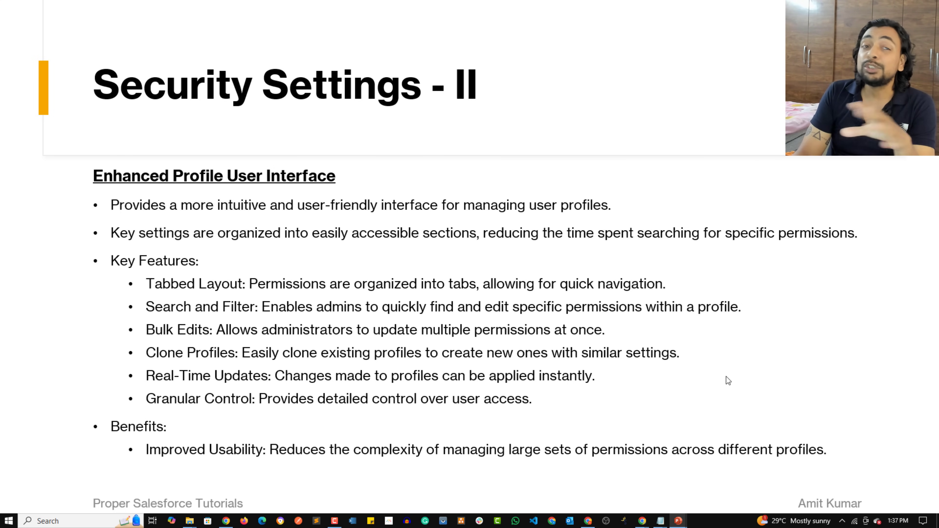
pyautogui.press('Right')
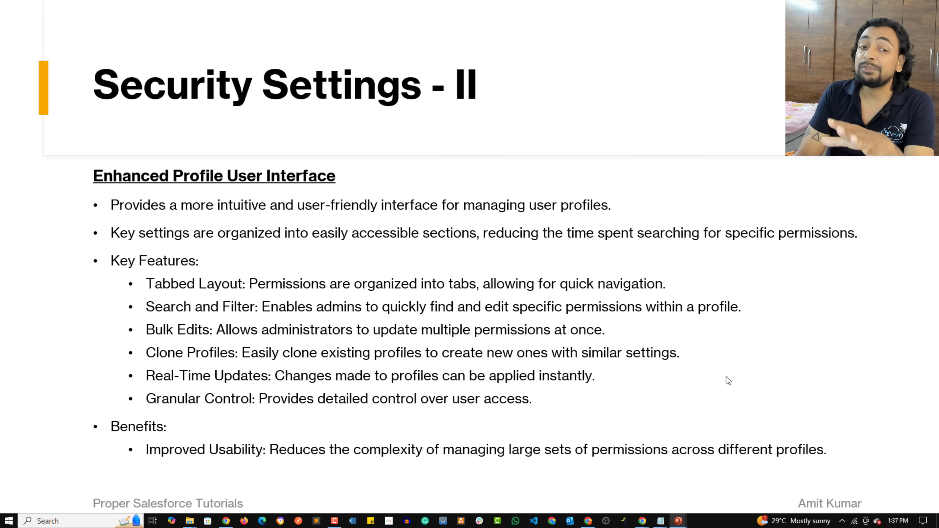
pyautogui.press('Right')
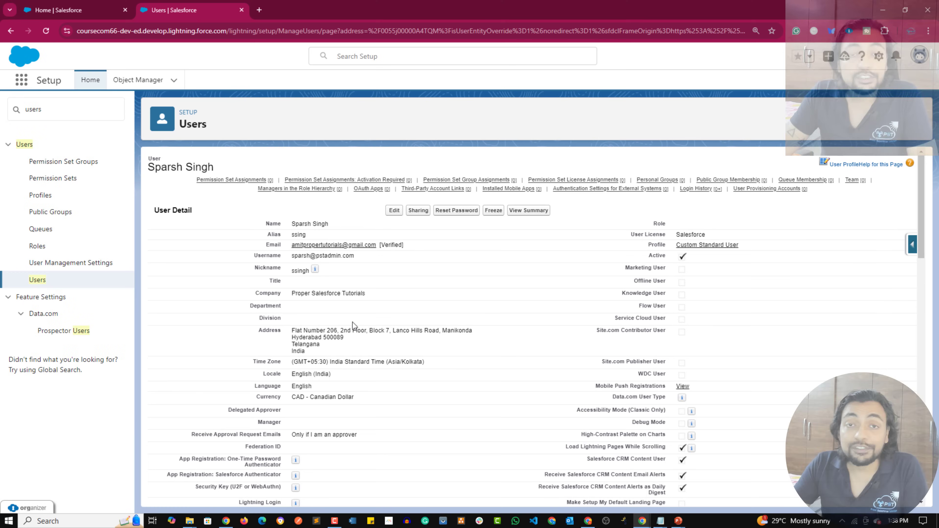
# Search Setup for "User Man", open User Management Settings and locate the Enhanced Profile User Interface setting.
pyautogui.click(20, 116)
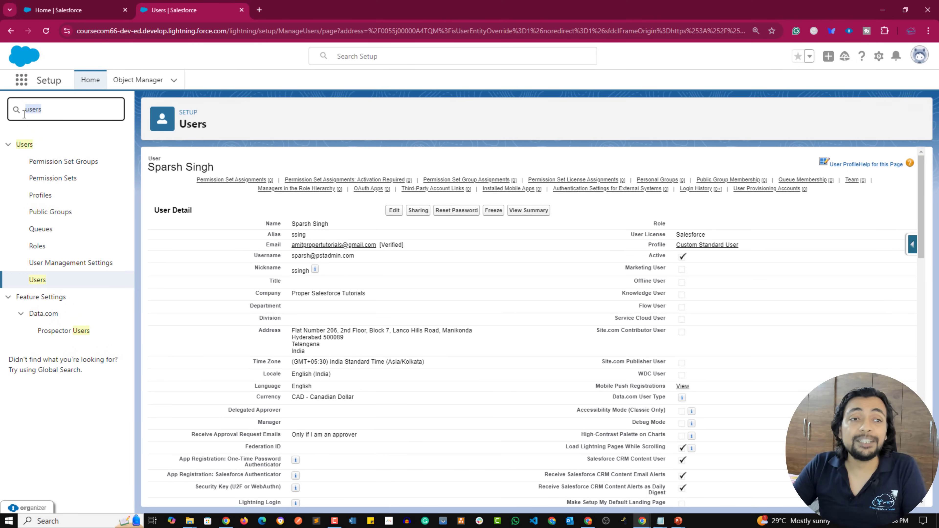
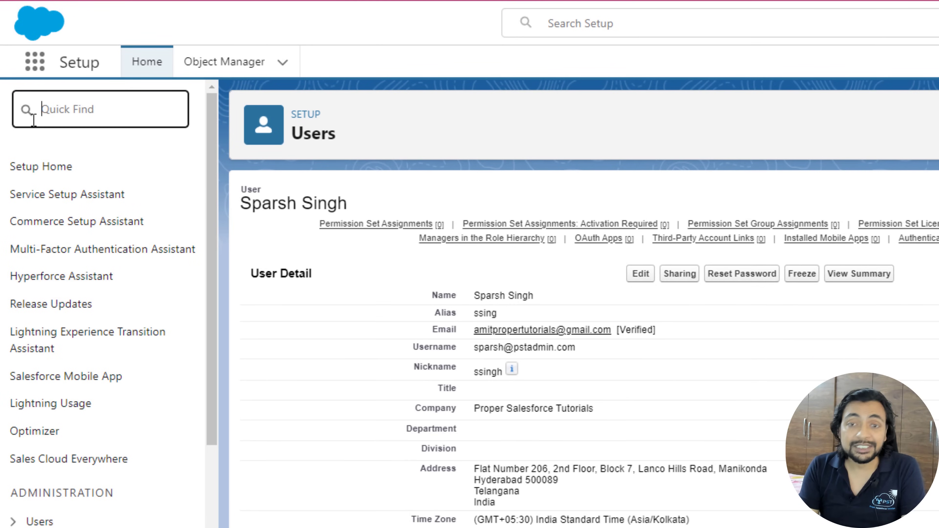
pyautogui.write('User Man')
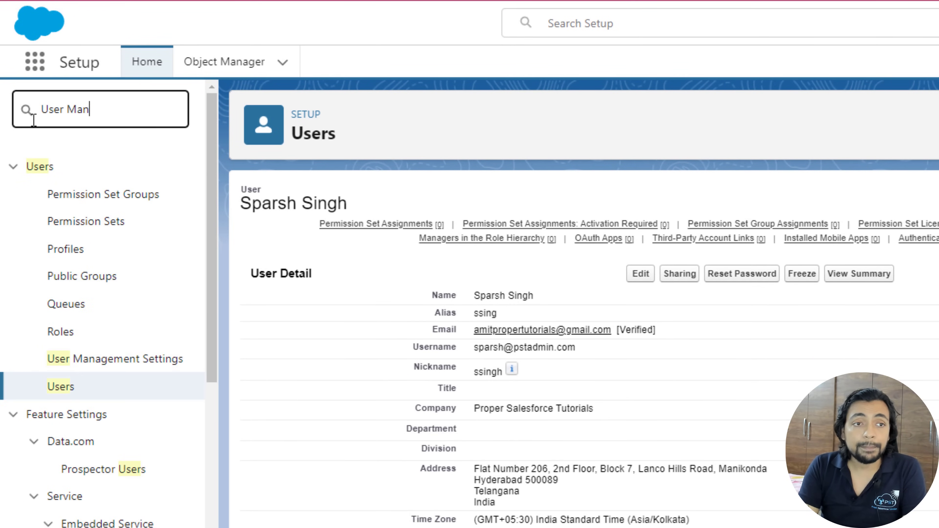
pyautogui.click(105, 198)
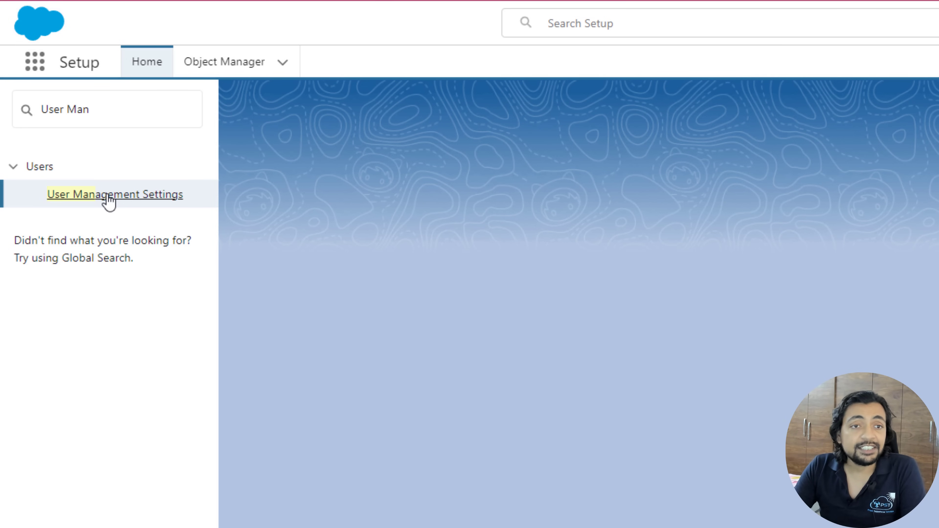
pyautogui.scroll(-5, 457, 122)
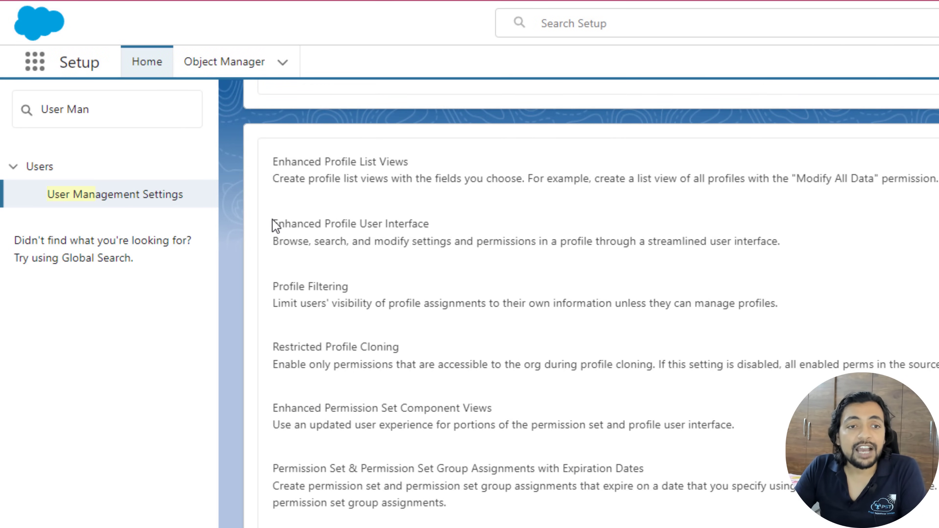
pyautogui.moveTo(272, 224); pyautogui.dragTo(443, 230)
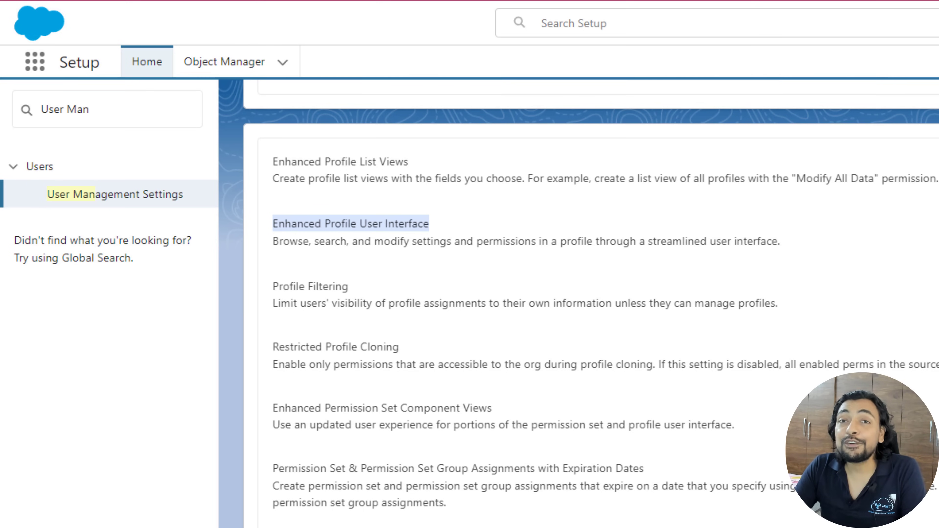
pyautogui.click(937, 136)
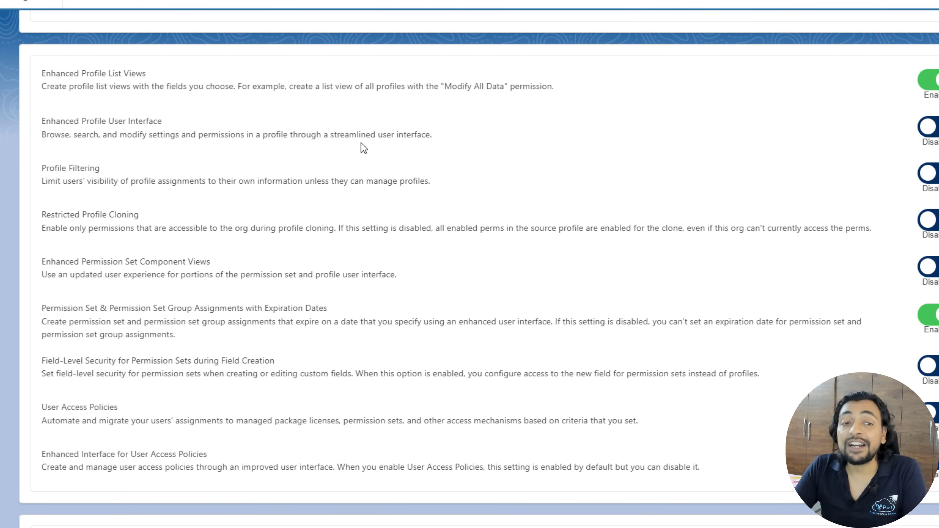
pyautogui.moveTo(43, 130); pyautogui.dragTo(164, 123)
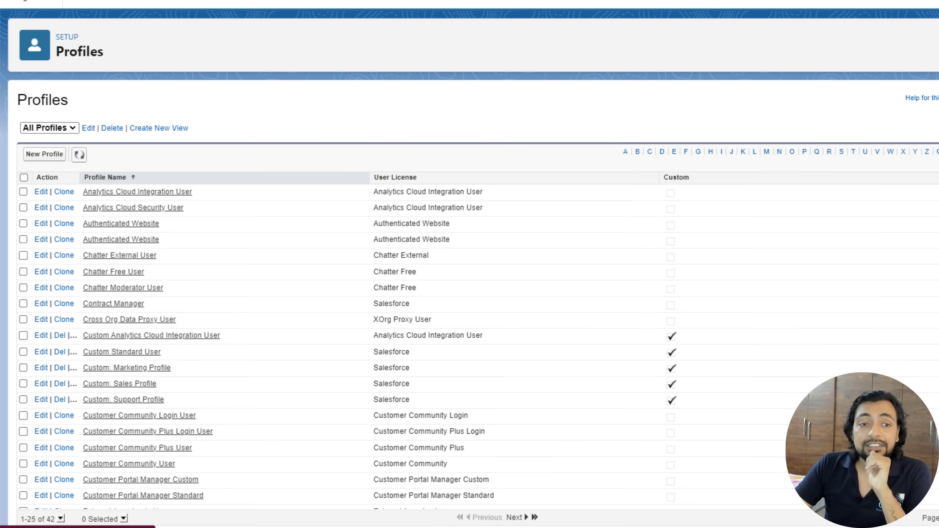
# Open the Analytics Cloud Integration User profile and review its page layouts, field-level security, custom app, tab and record type settings.
pyautogui.click(183, 196)
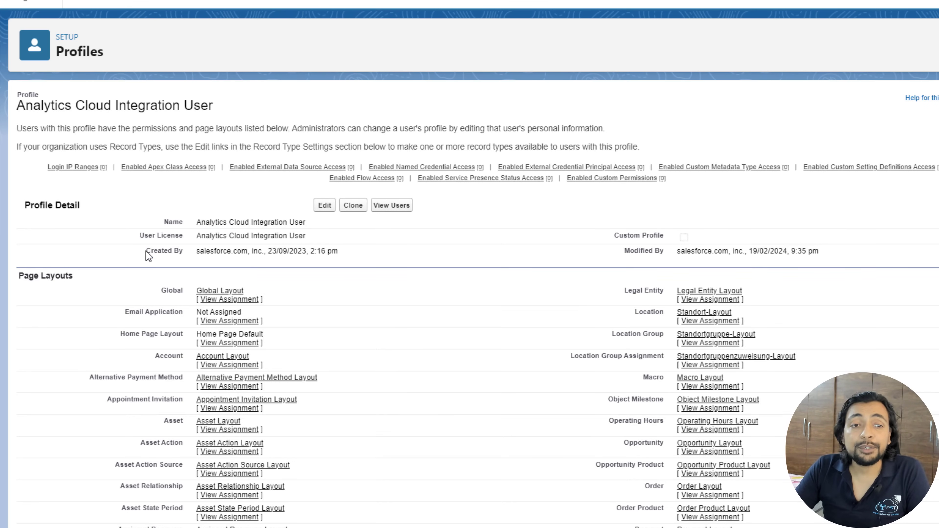
pyautogui.scroll(-20, 85, 279)
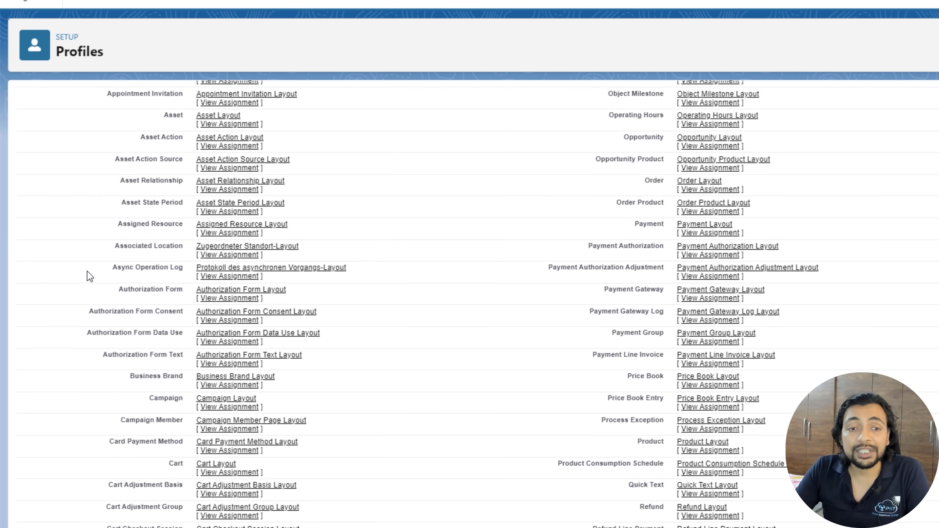
pyautogui.scroll(-15, 87, 265)
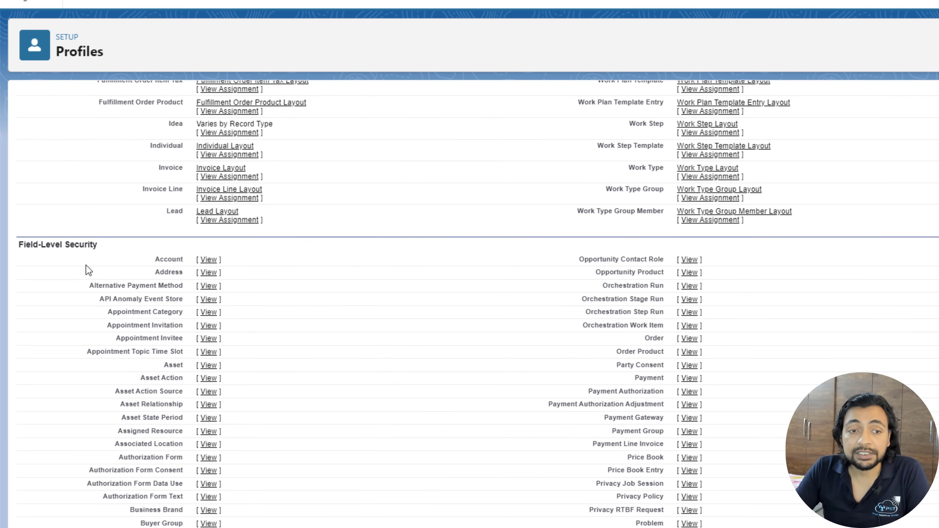
pyautogui.scroll(-20, 130, 247)
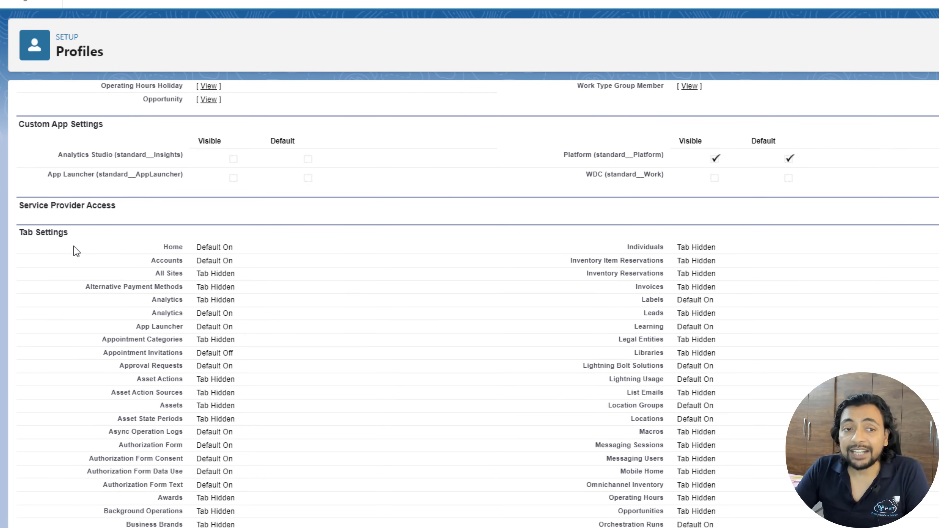
pyautogui.scroll(-20, 93, 251)
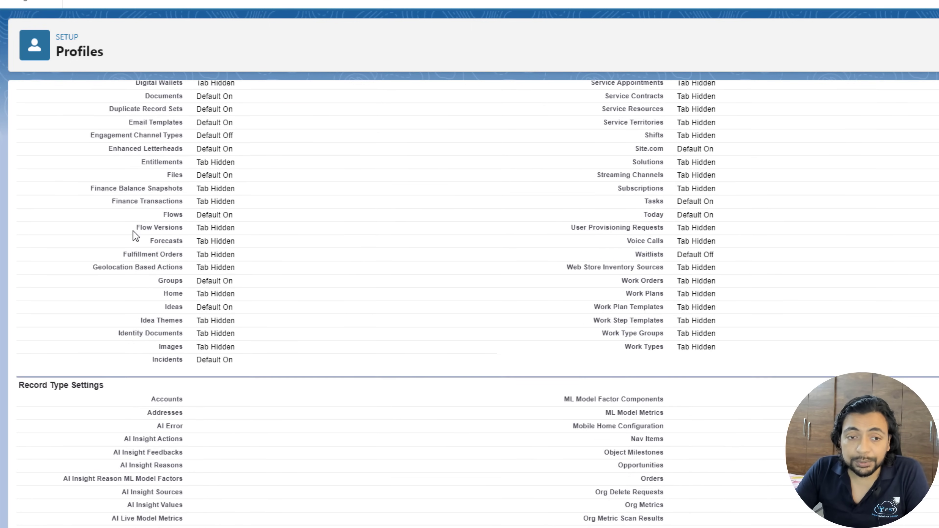
pyautogui.scroll(-10, 122, 177)
pyautogui.scroll(7, 126, 181)
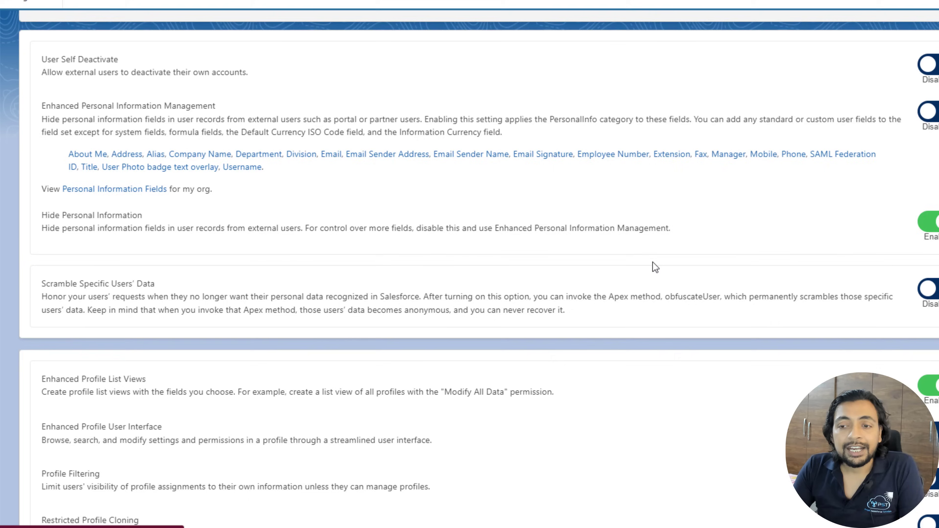
# Enable the Enhanced Profile User Interface setting in User Management Settings.
pyautogui.scroll(-6, 654, 266)
pyautogui.click(917, 205)
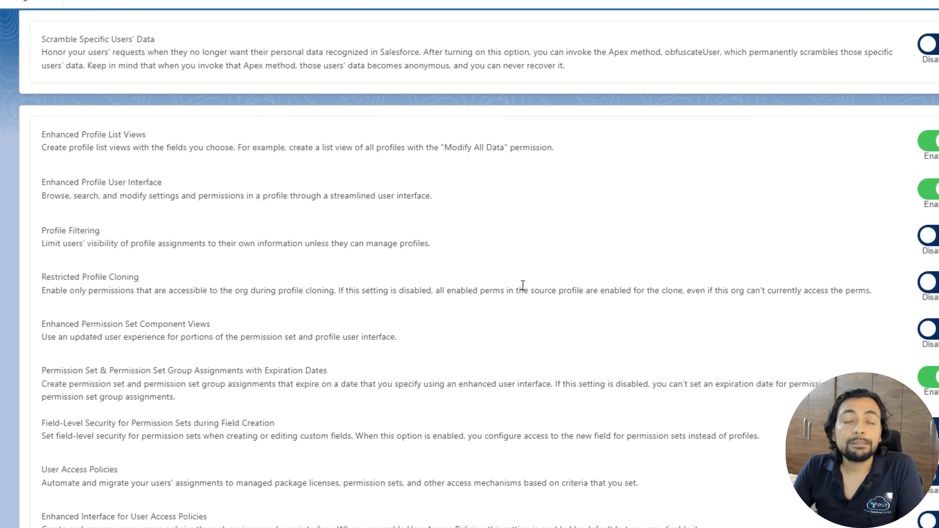
pyautogui.scroll(8, 508, 286)
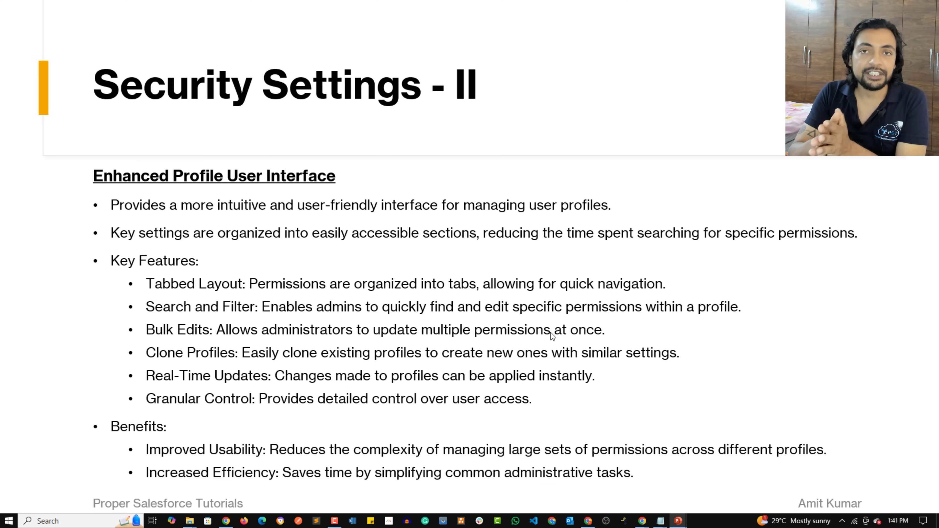
pyautogui.click(744, 361)
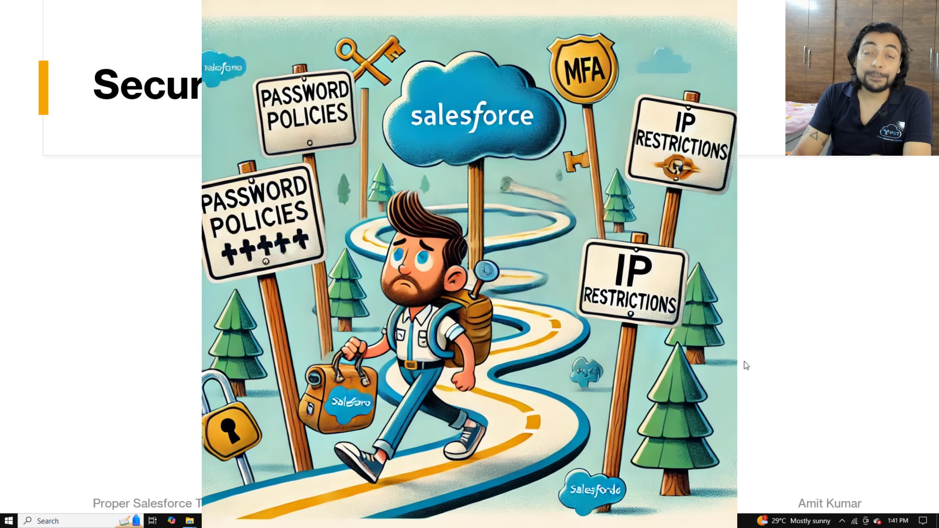
pyautogui.click(744, 361)
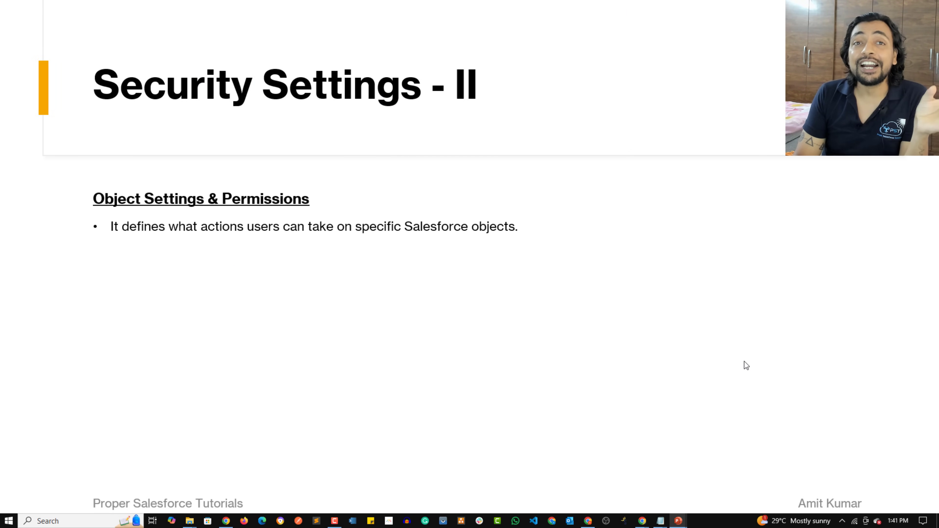
pyautogui.click(744, 361)
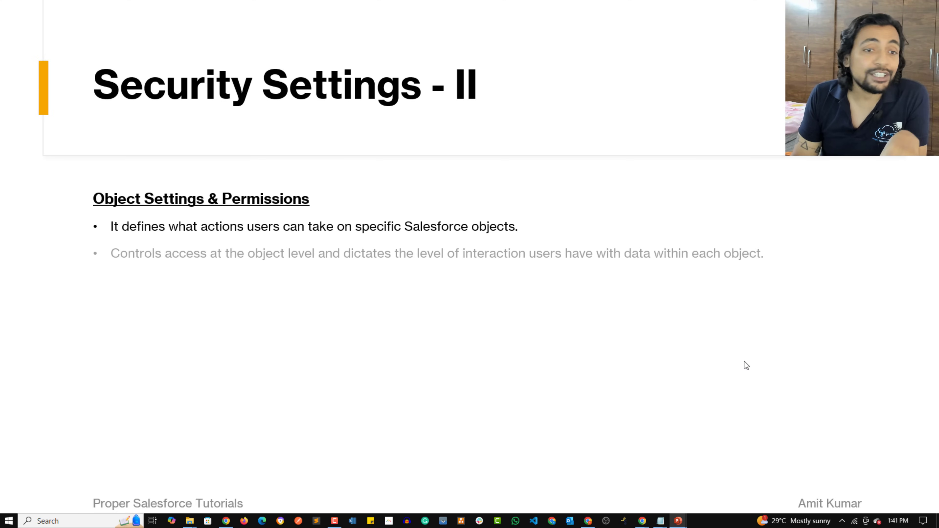